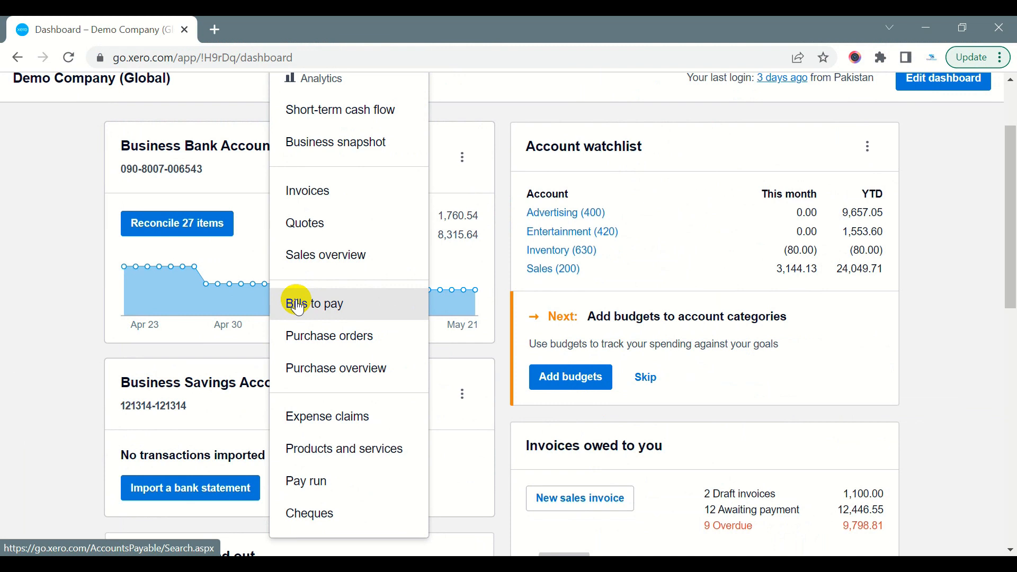
# Open the bills to pay and review the Draft, Awaiting approval, Awaiting payment, Paid and Repeating lists
pyautogui.click(299, 305)
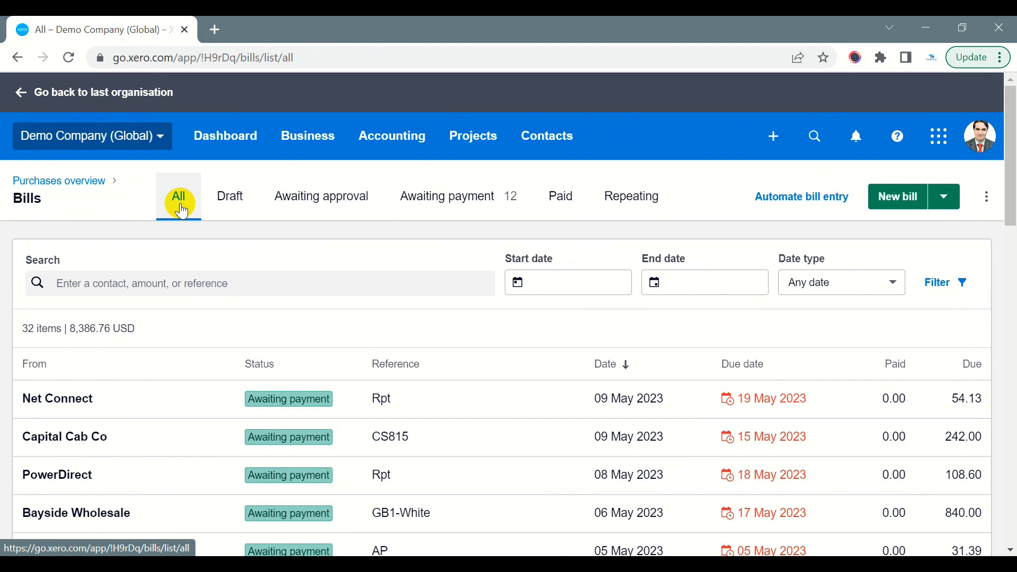
pyautogui.click(232, 211)
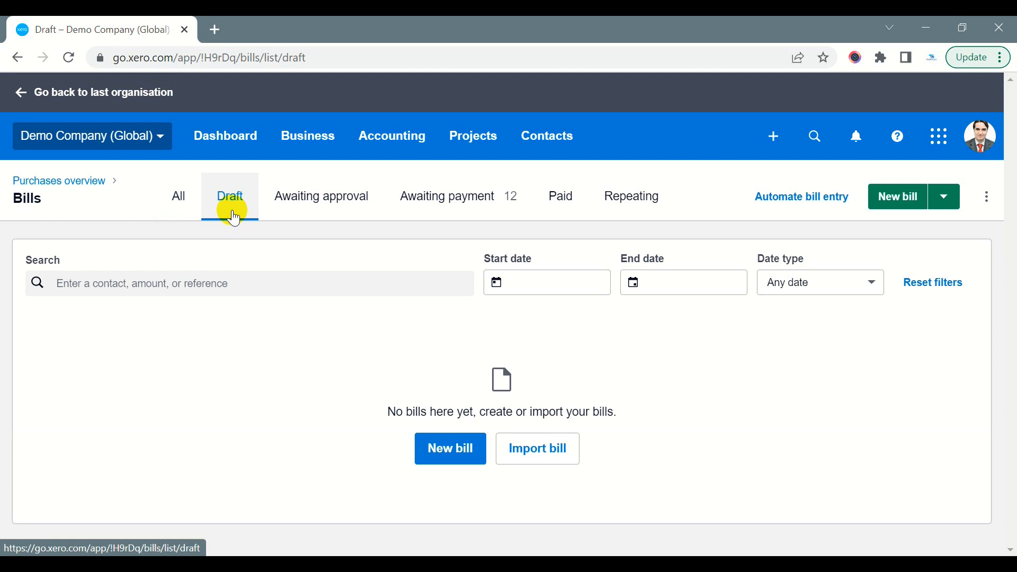
pyautogui.click(293, 208)
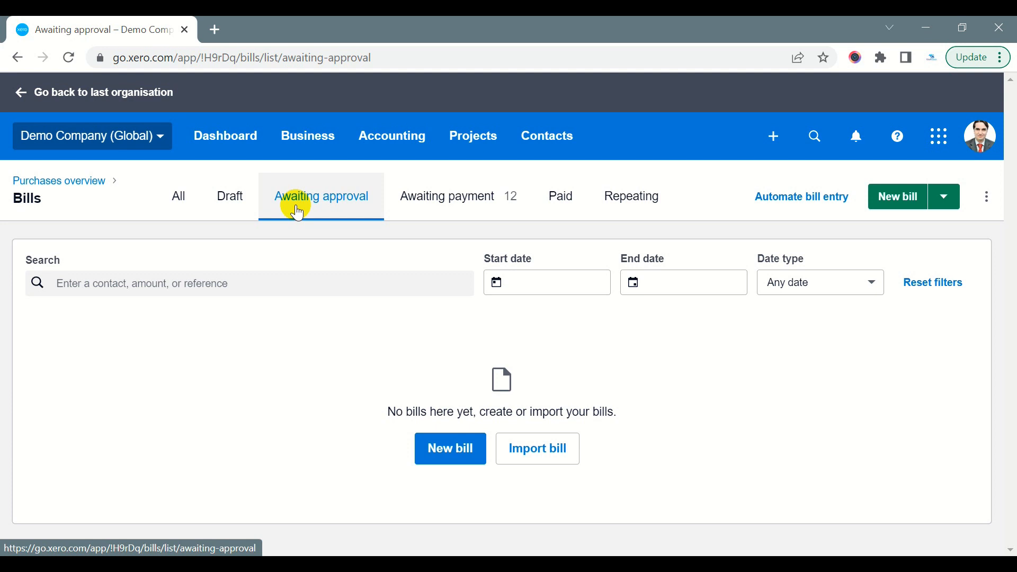
pyautogui.click(411, 207)
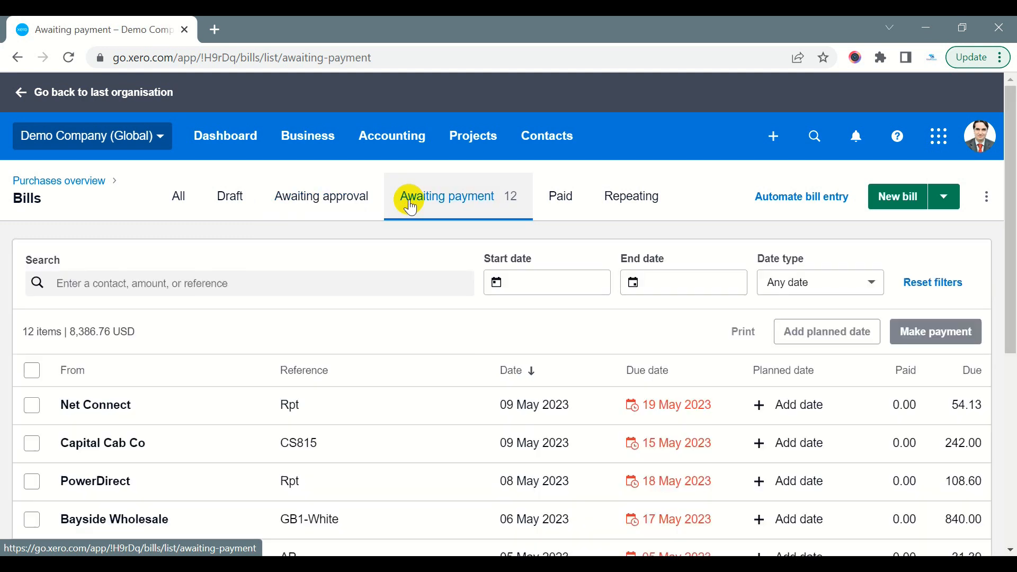
pyautogui.click(562, 206)
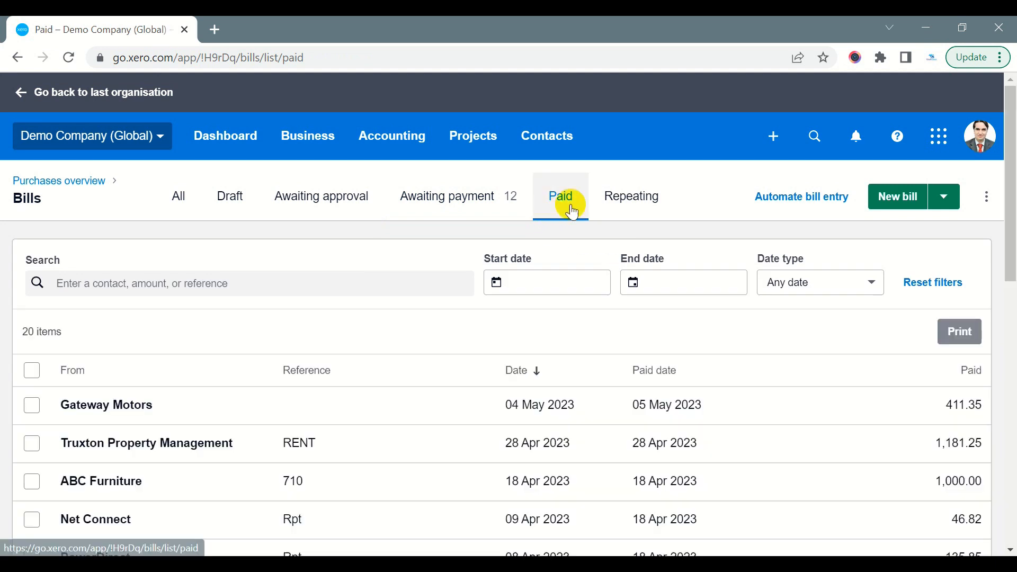
pyautogui.click(622, 204)
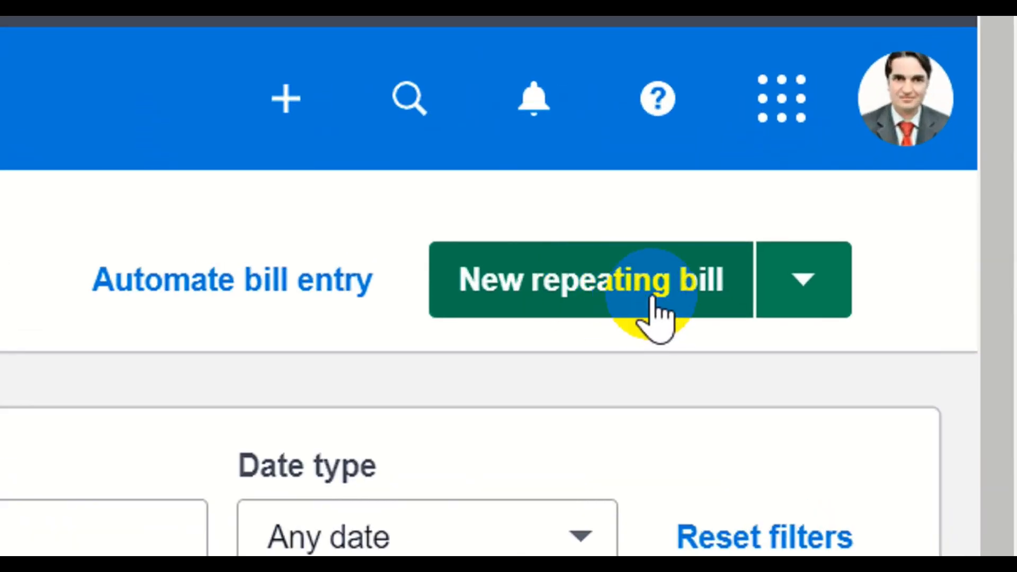
# Start a new, non-repeating bill and choose City Agency as the supplier it is from
pyautogui.click(799, 289)
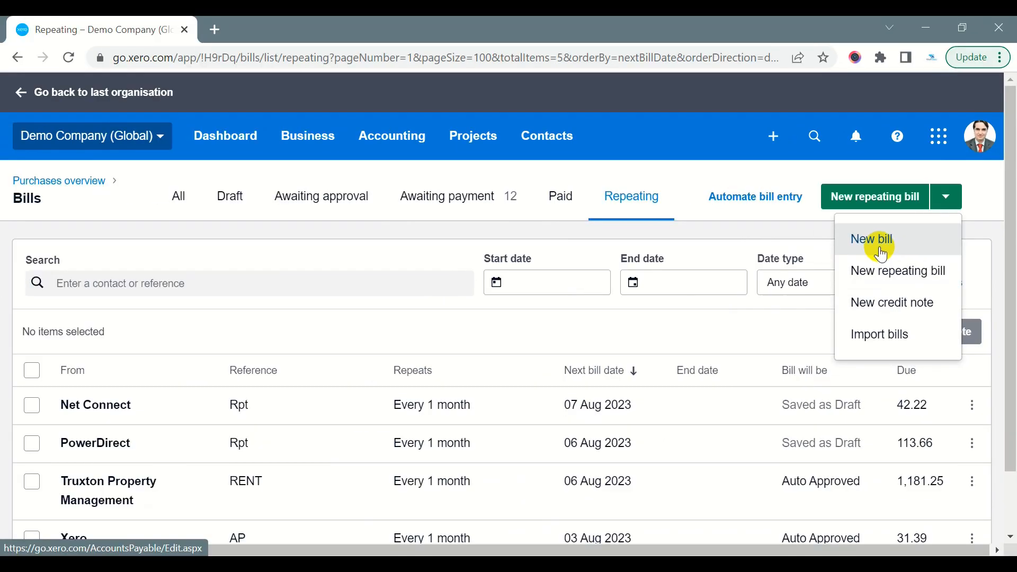
pyautogui.click(607, 351)
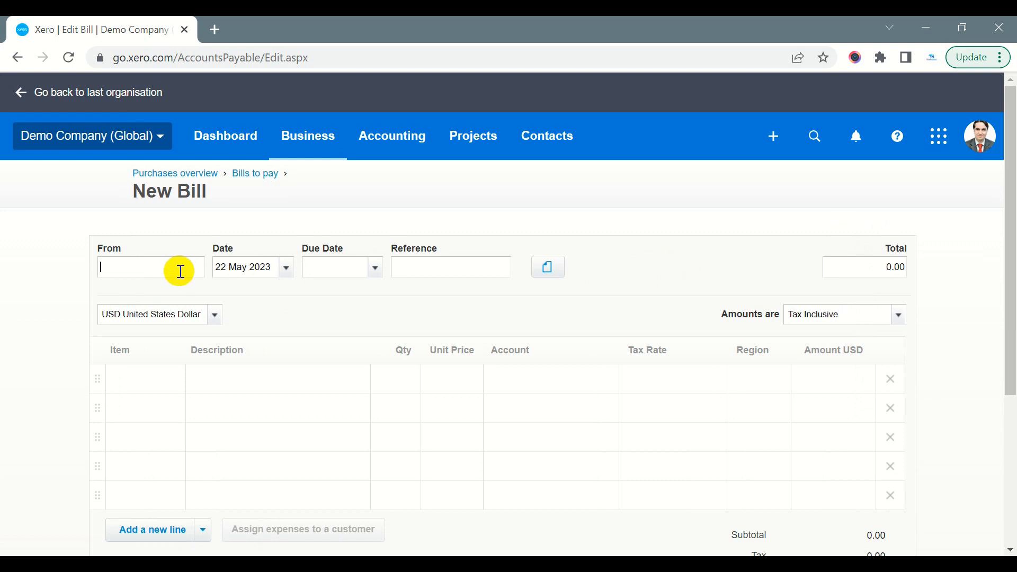
pyautogui.write('a')
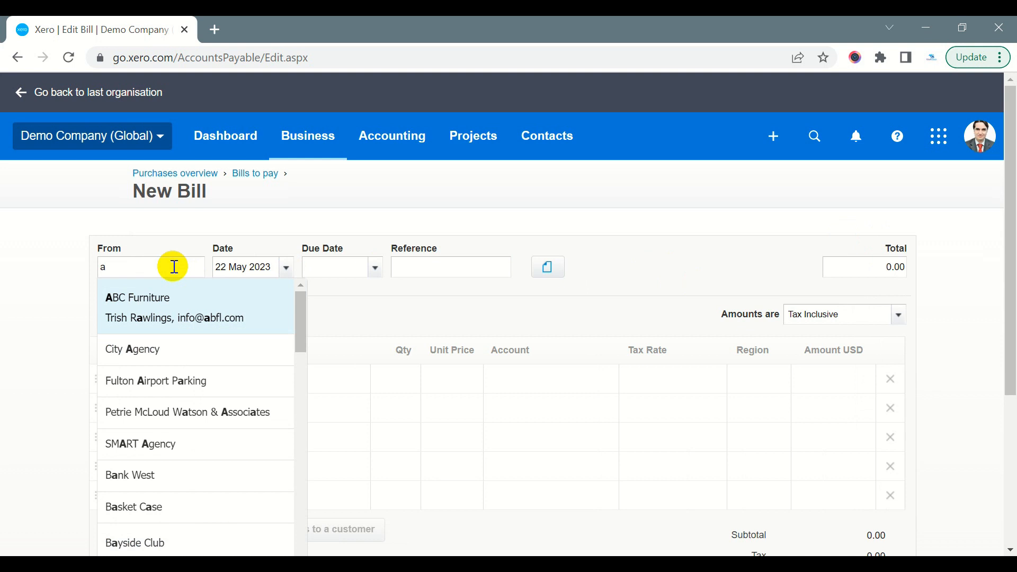
pyautogui.scroll(-2, 174, 266)
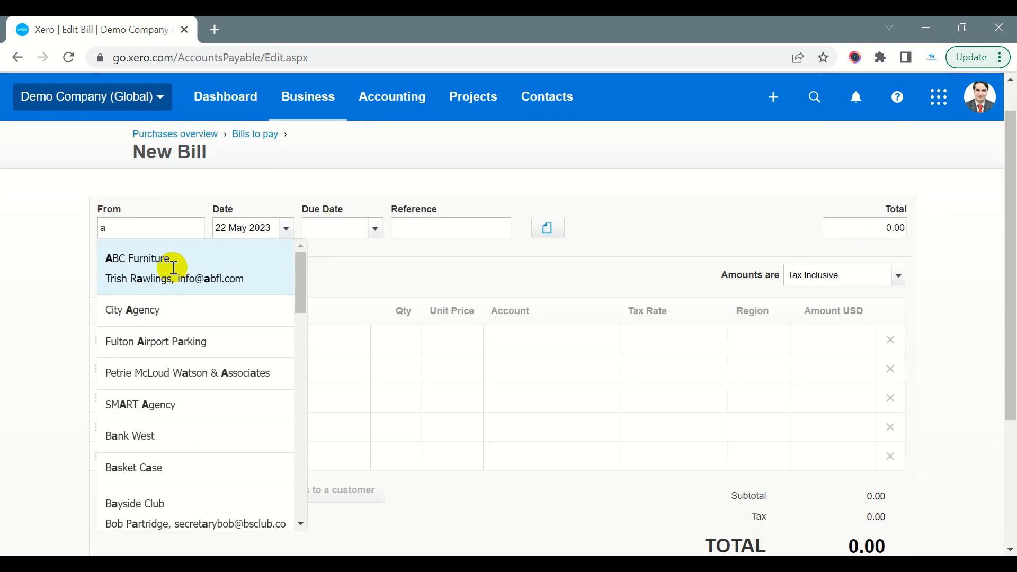
pyautogui.scroll(2, 201, 298)
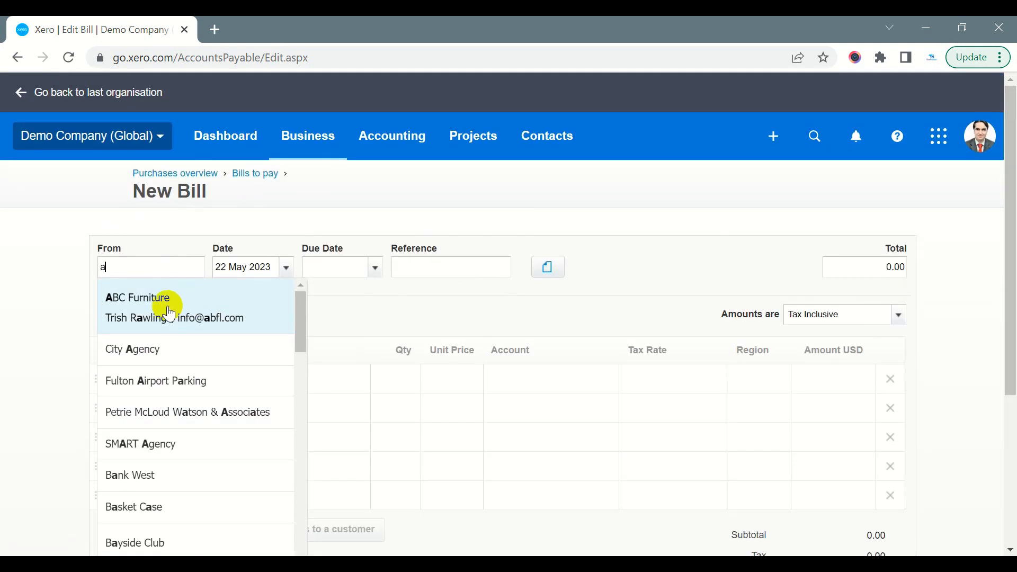
pyautogui.click(185, 355)
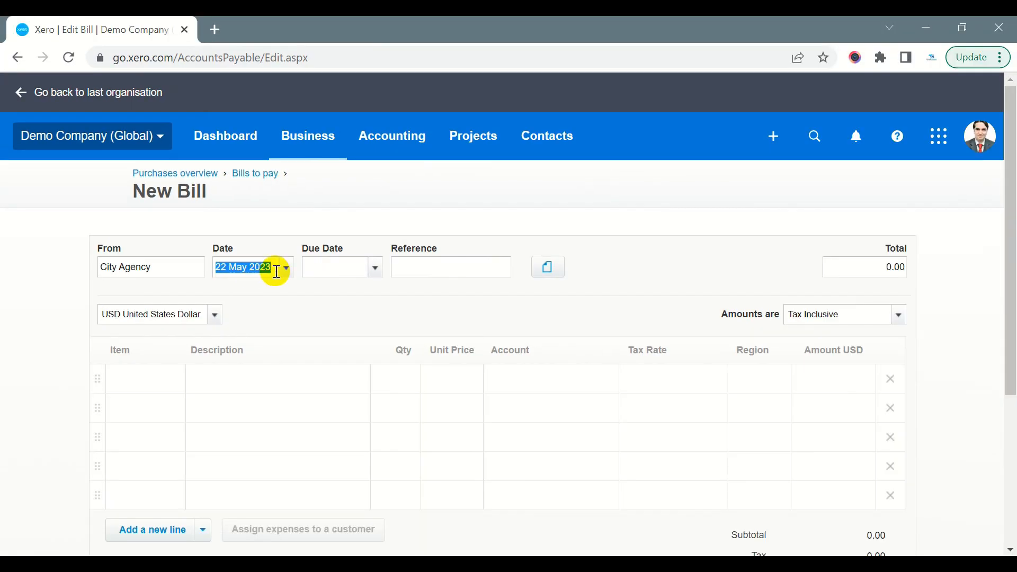
# Set the bill date to 10 May 2023 and the due date to 25 May 2023
pyautogui.click(284, 274)
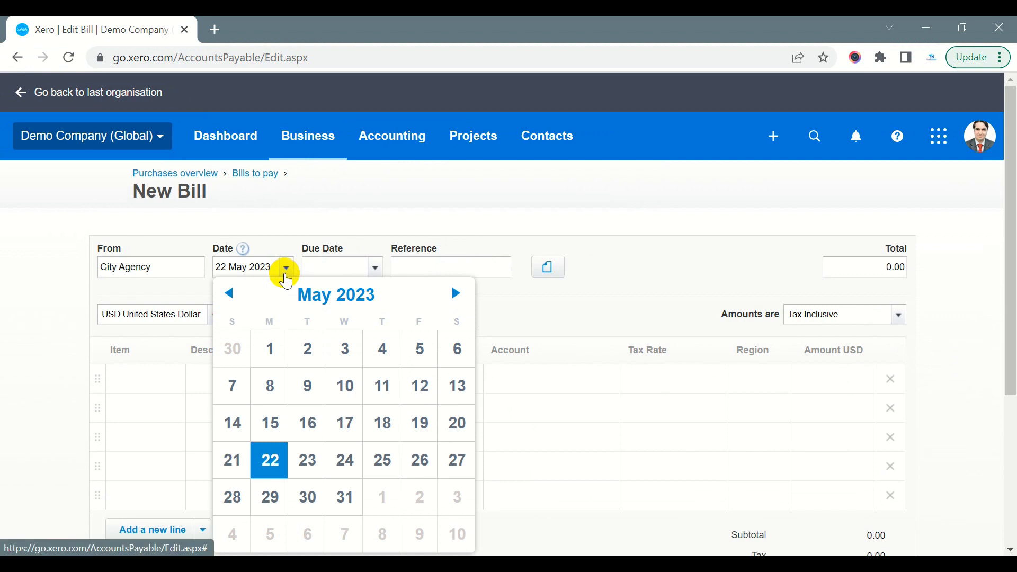
pyautogui.click(349, 388)
pyautogui.click(340, 267)
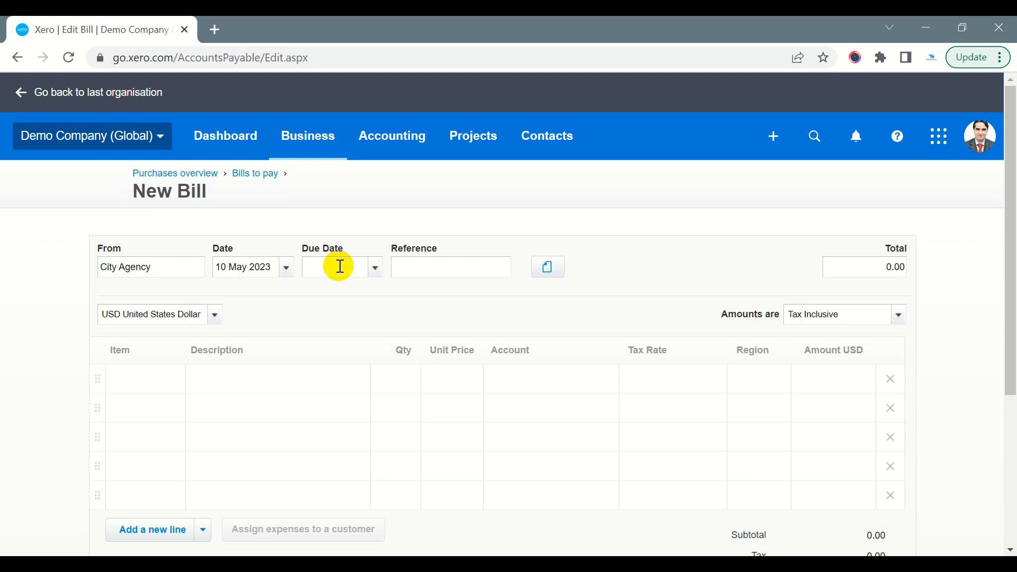
pyautogui.click(381, 269)
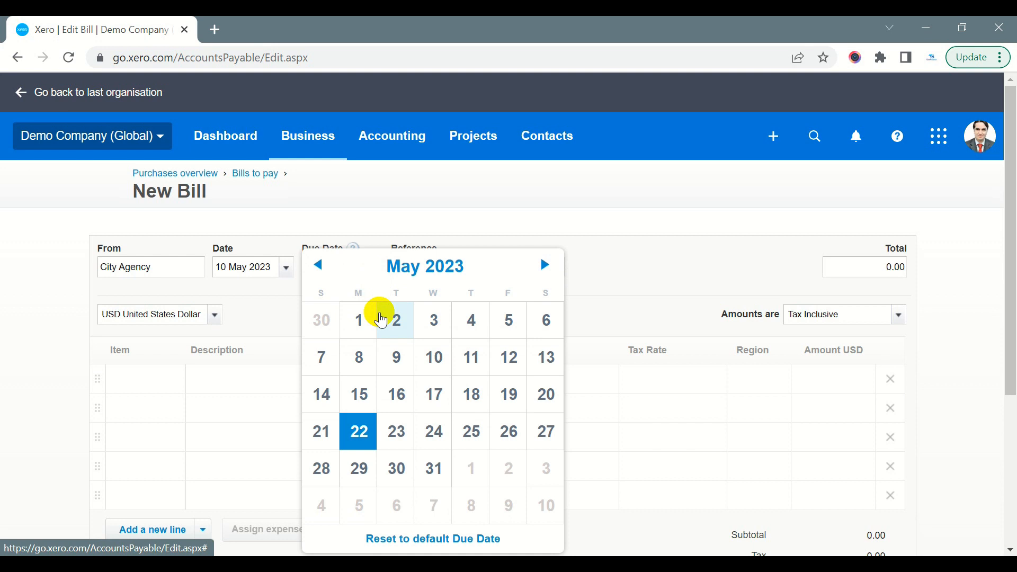
pyautogui.click(469, 433)
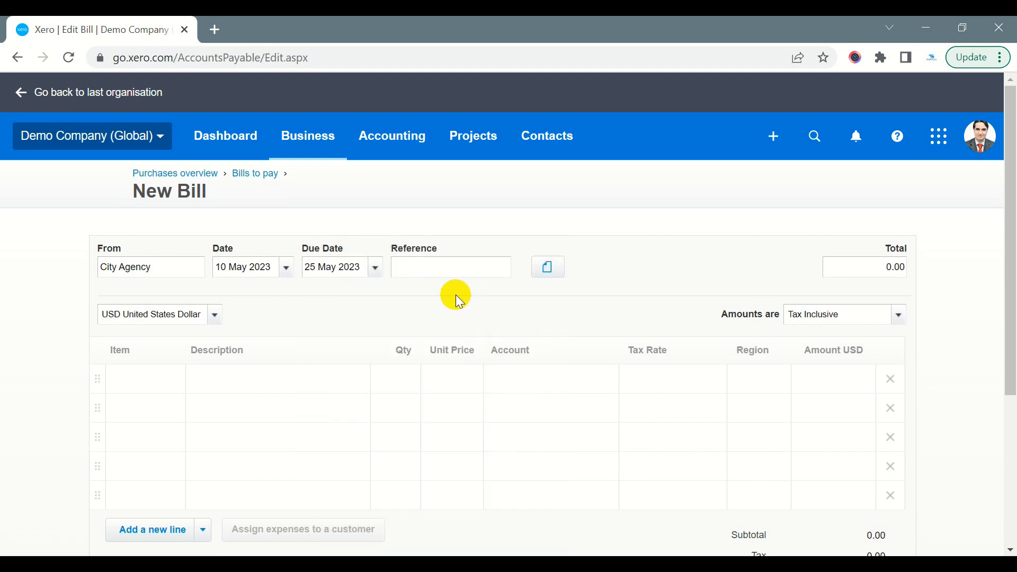
# Look at the options for attaching related files to the bill without adding any file
pyautogui.click(449, 270)
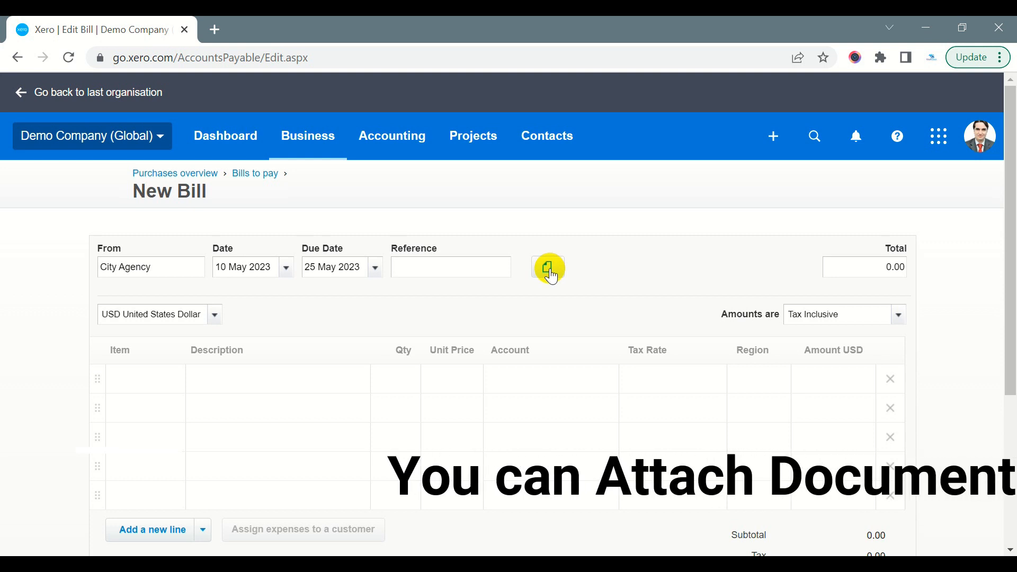
pyautogui.click(549, 268)
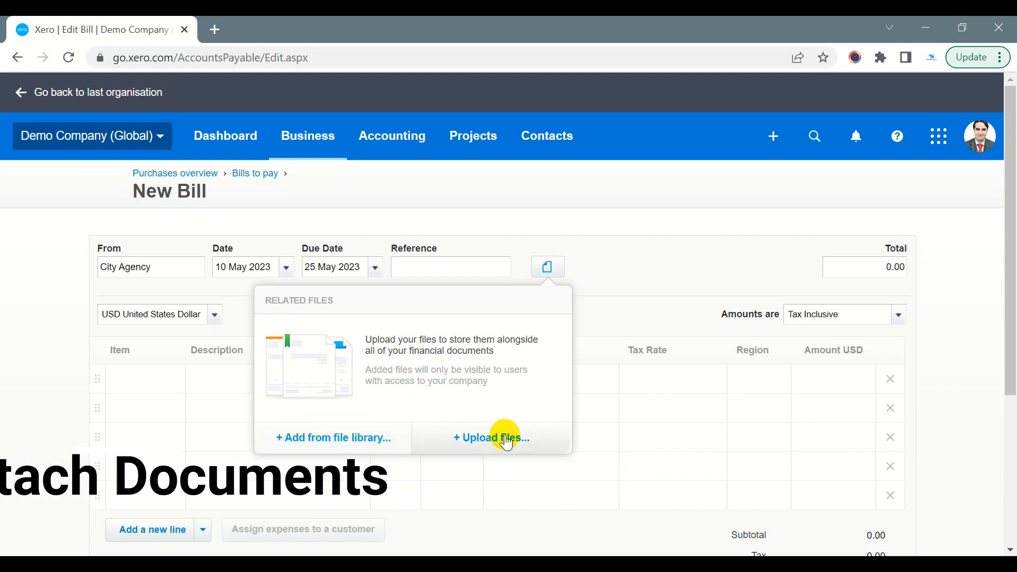
pyautogui.click(614, 268)
# Fill the first bill line with the item "BOOK: Fish out of Water: Finding Your Brand", quantity 10 and unit price 200
pyautogui.click(154, 380)
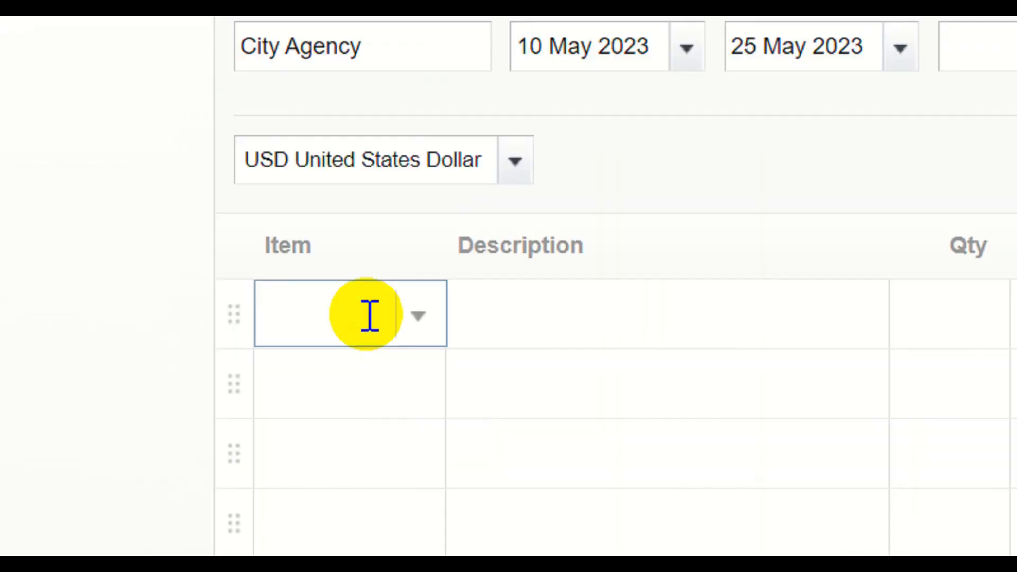
pyautogui.click(120, 385)
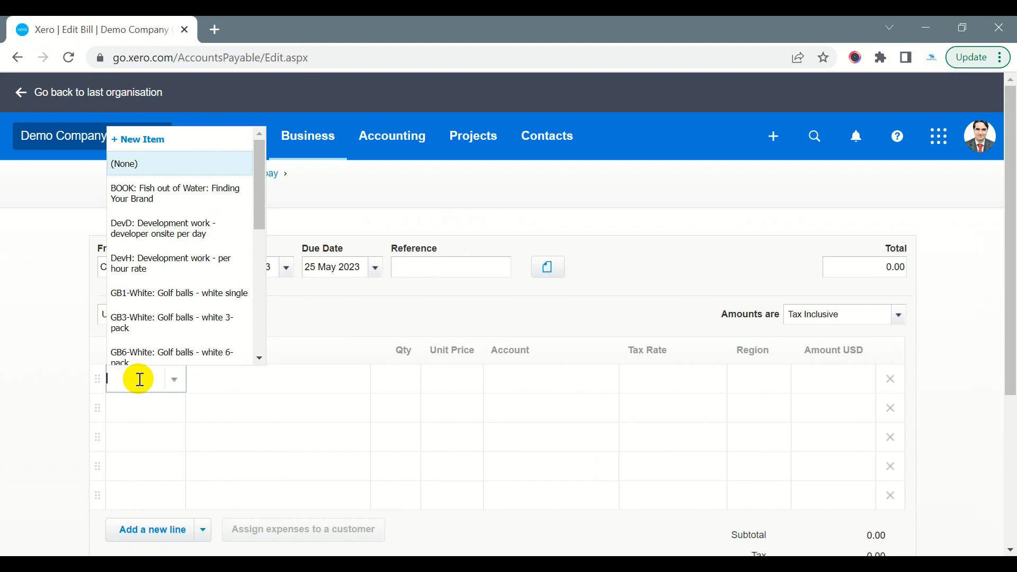
pyautogui.click(182, 200)
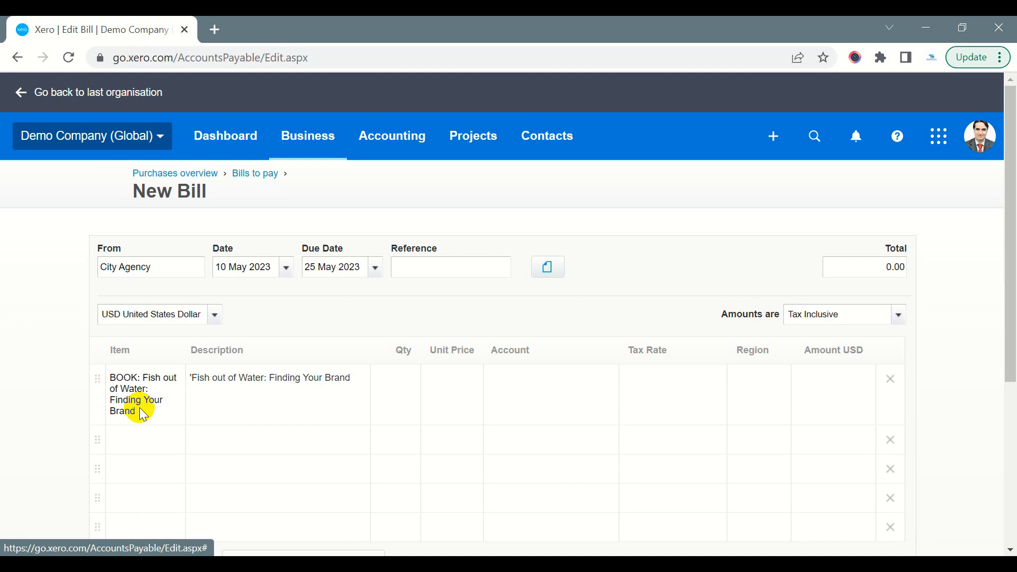
pyautogui.click(396, 384)
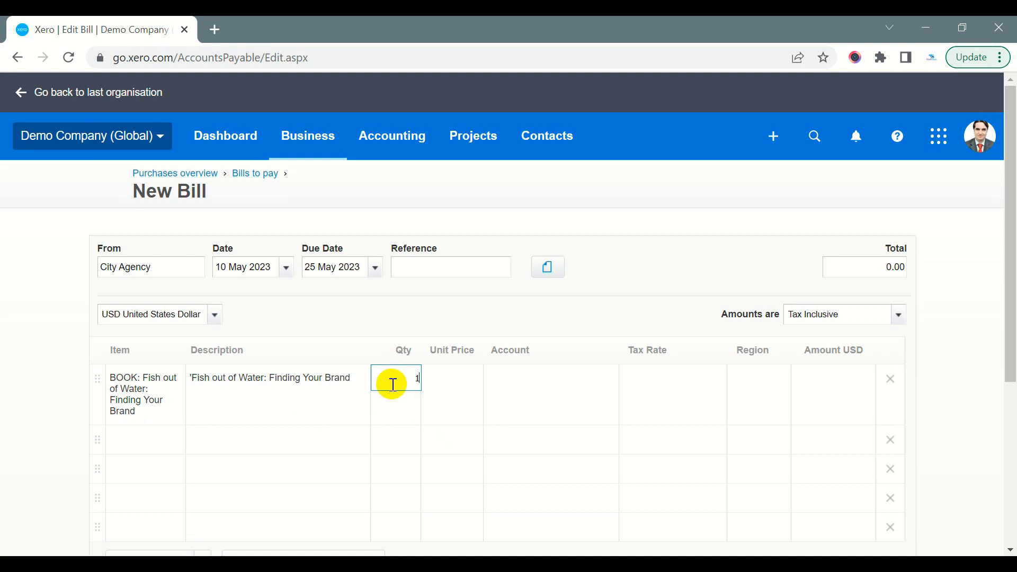
pyautogui.write('10')
pyautogui.press('Tab')
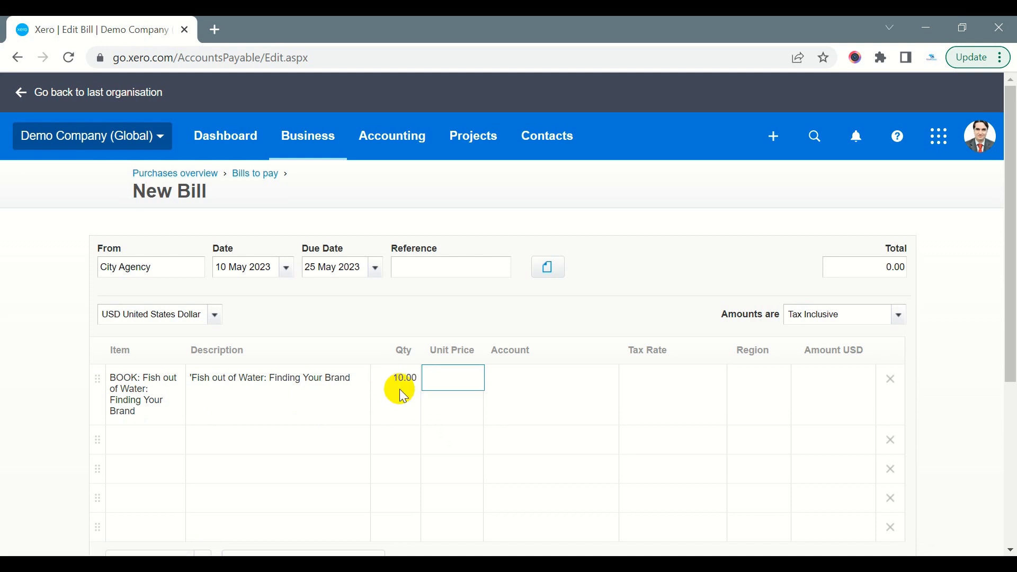
pyautogui.write('200')
pyautogui.press('Tab')
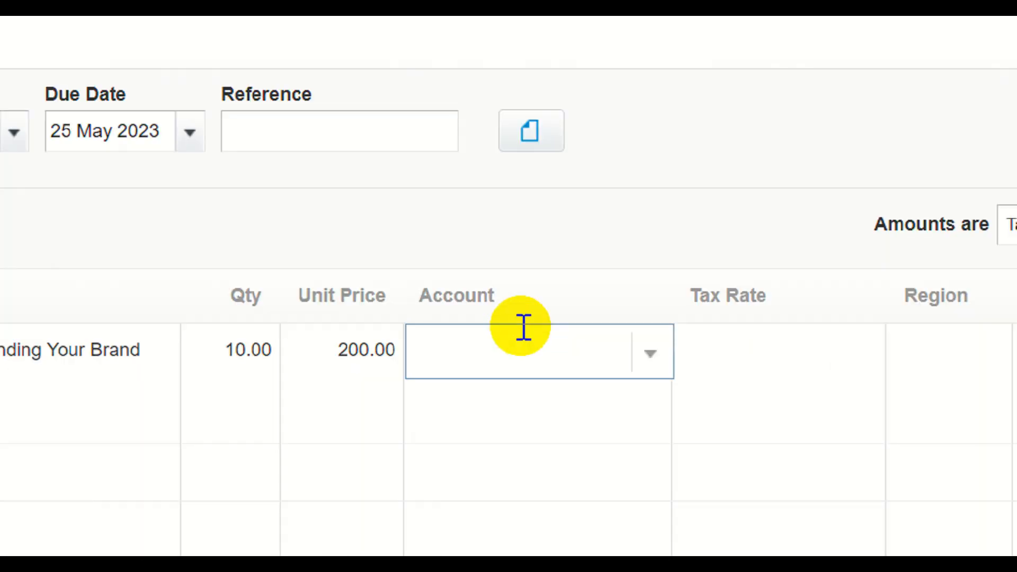
# Assign the book line to the expense account 300 - Purchases
pyautogui.click(530, 378)
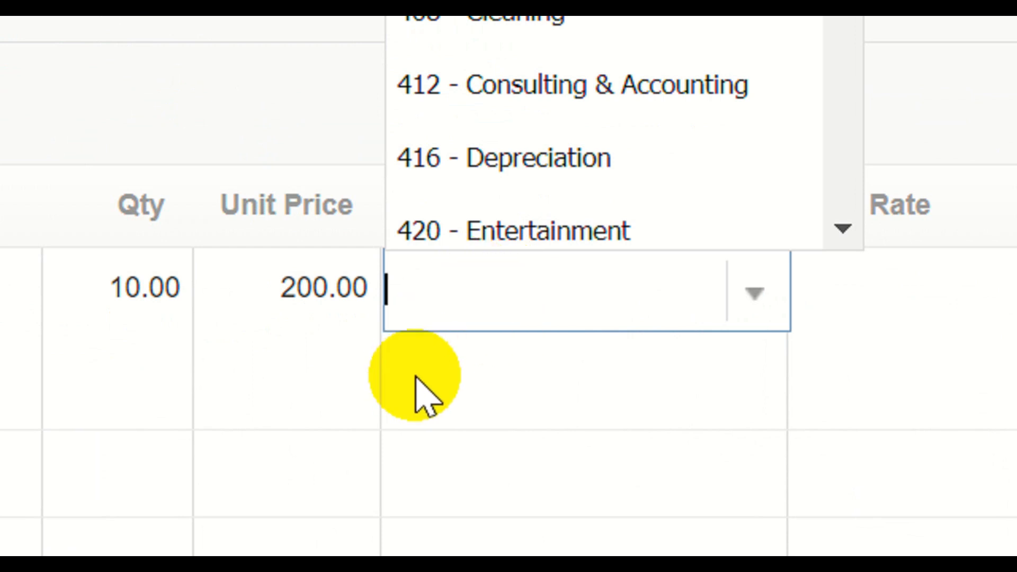
pyautogui.click(437, 323)
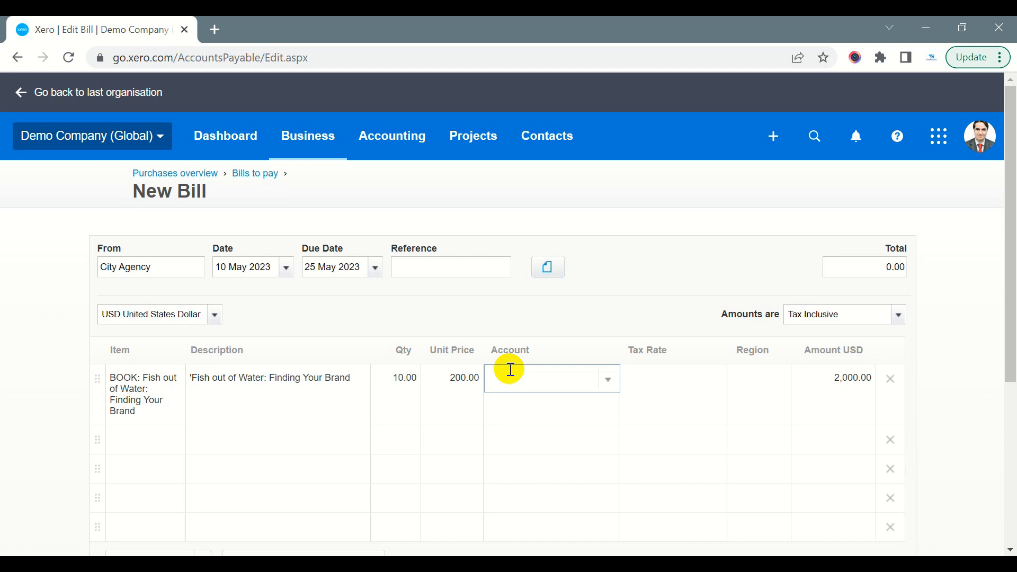
pyautogui.click(608, 379)
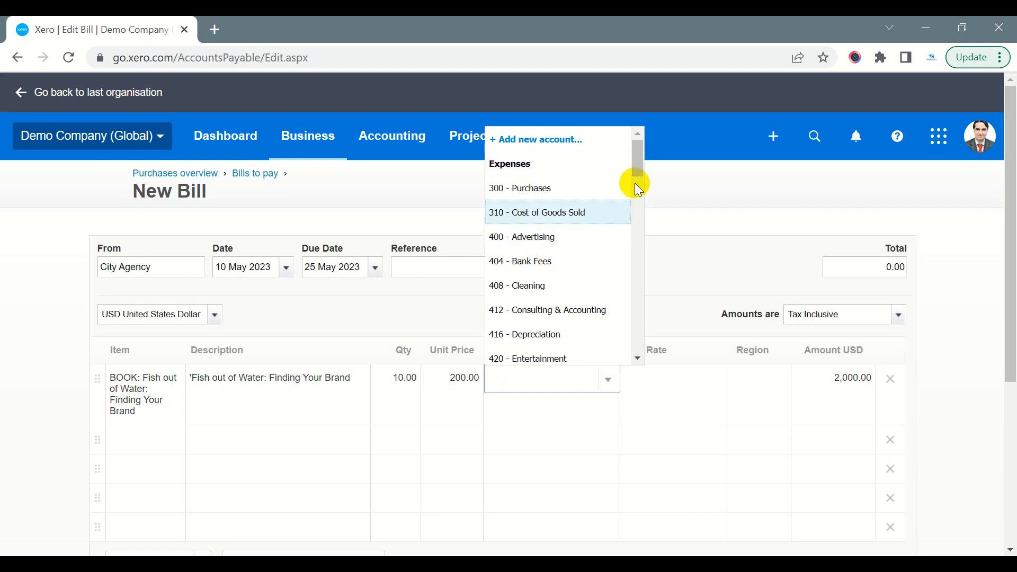
pyautogui.moveTo(635, 164)
pyautogui.mouseDown()
pyautogui.moveTo(629, 207)
pyautogui.moveTo(630, 155)
pyautogui.mouseUp()
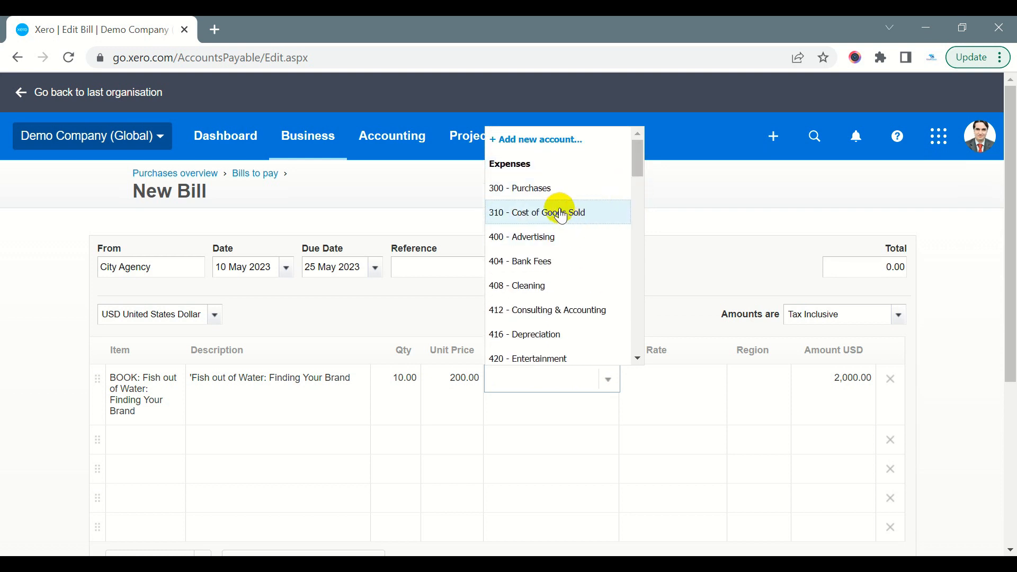
pyautogui.click(539, 190)
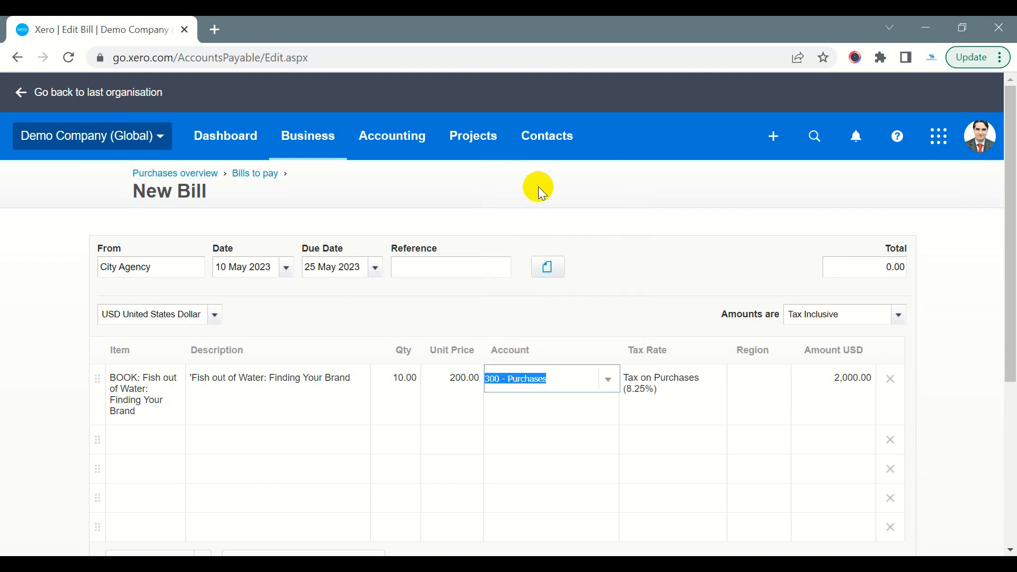
pyautogui.click(568, 379)
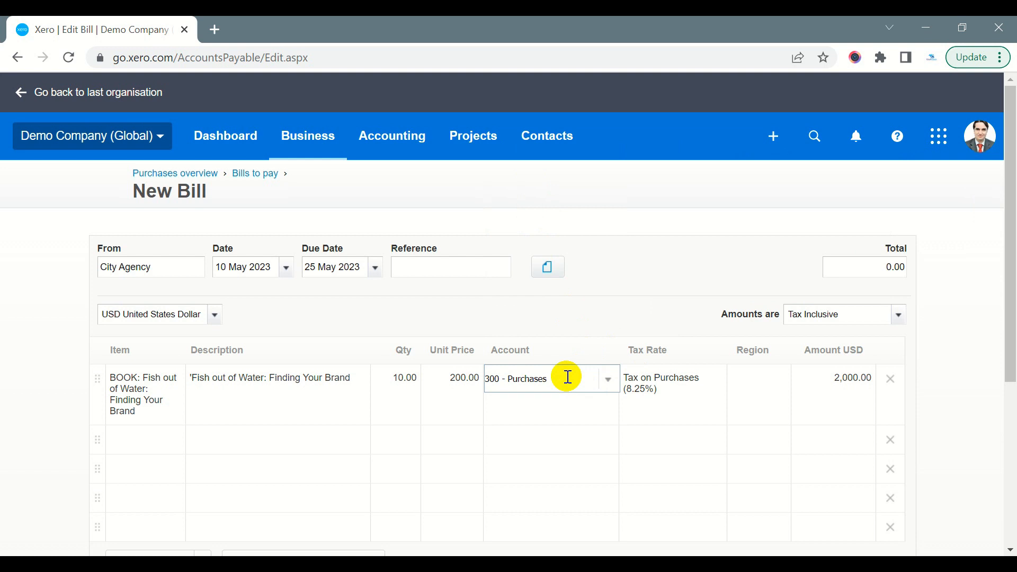
# Set the book line's tax rate to Tax on Purchases (8.25%) and its region to North
pyautogui.click(699, 384)
pyautogui.click(713, 387)
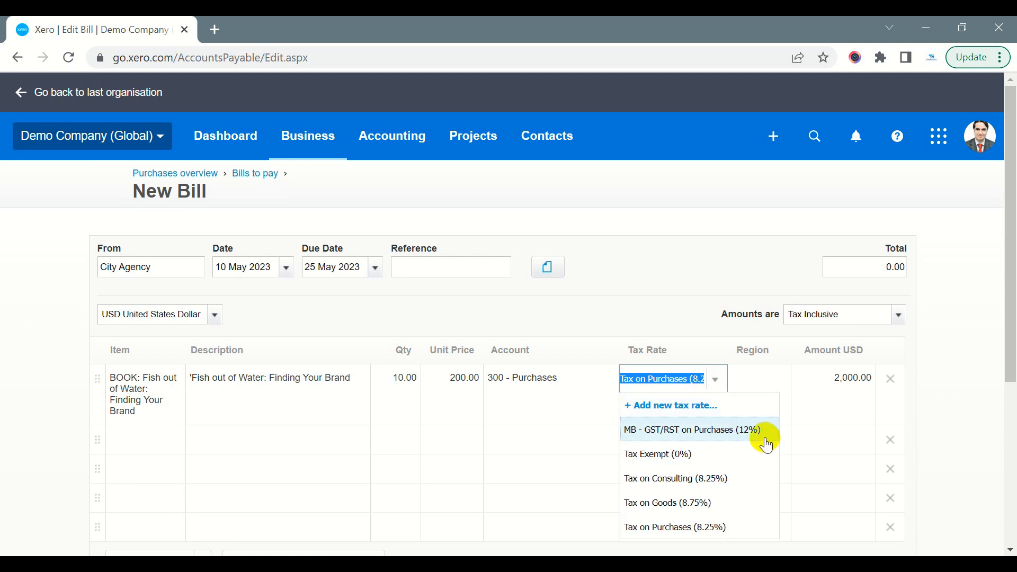
pyautogui.click(666, 527)
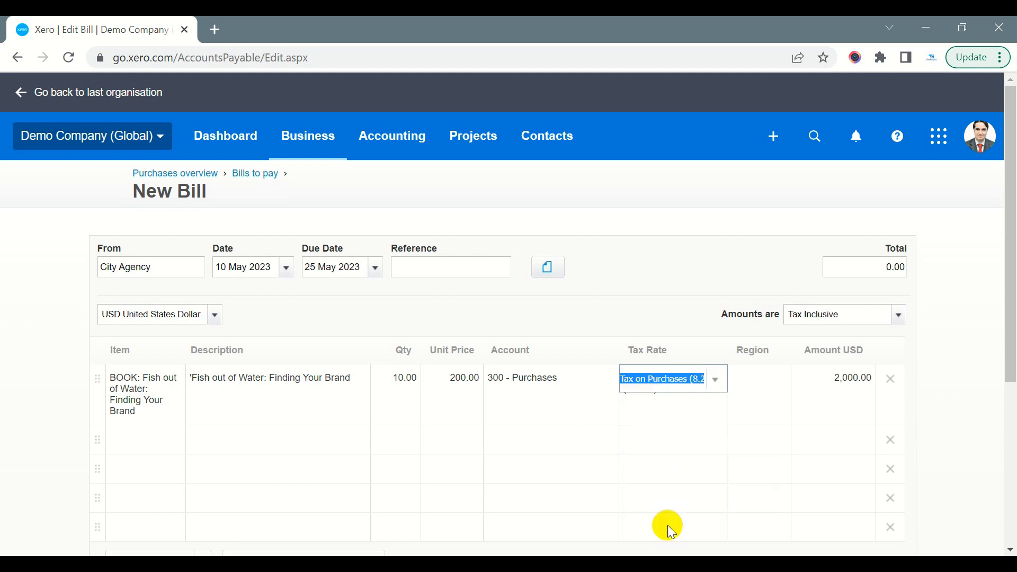
pyautogui.click(747, 377)
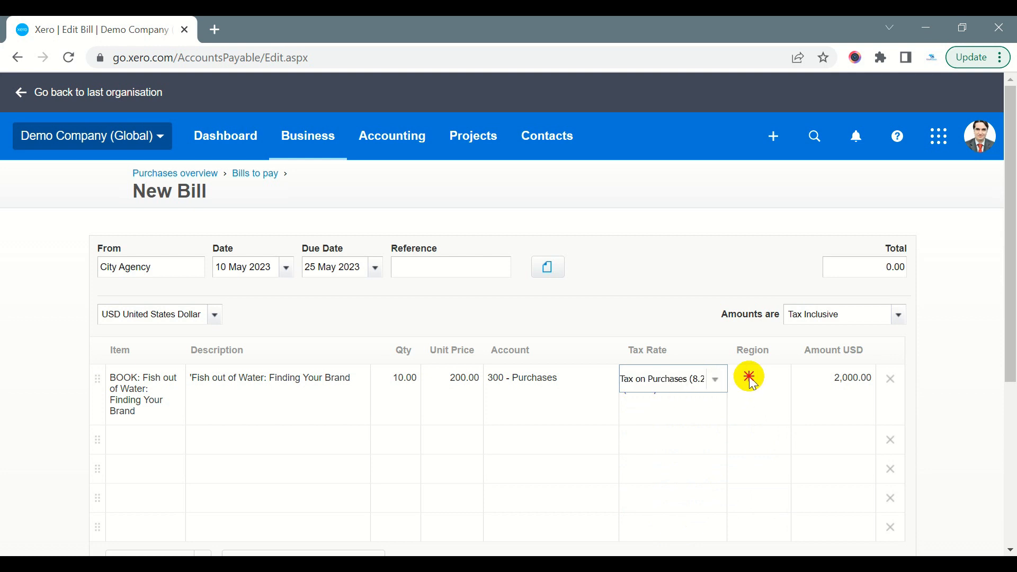
pyautogui.click(781, 380)
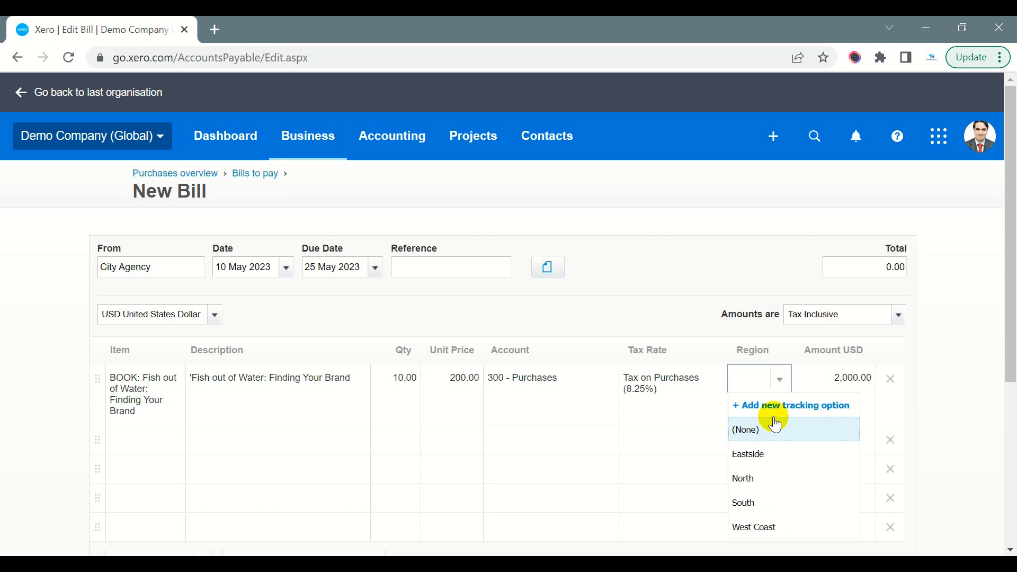
pyautogui.click(742, 480)
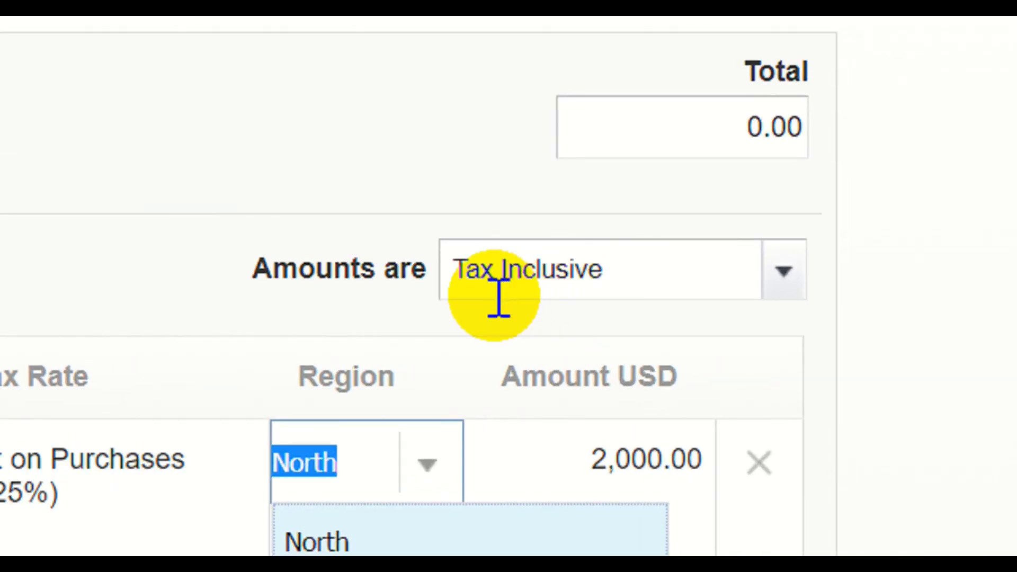
# Set the bill's amounts to Tax Exclusive and check the recalculated total
pyautogui.click(782, 277)
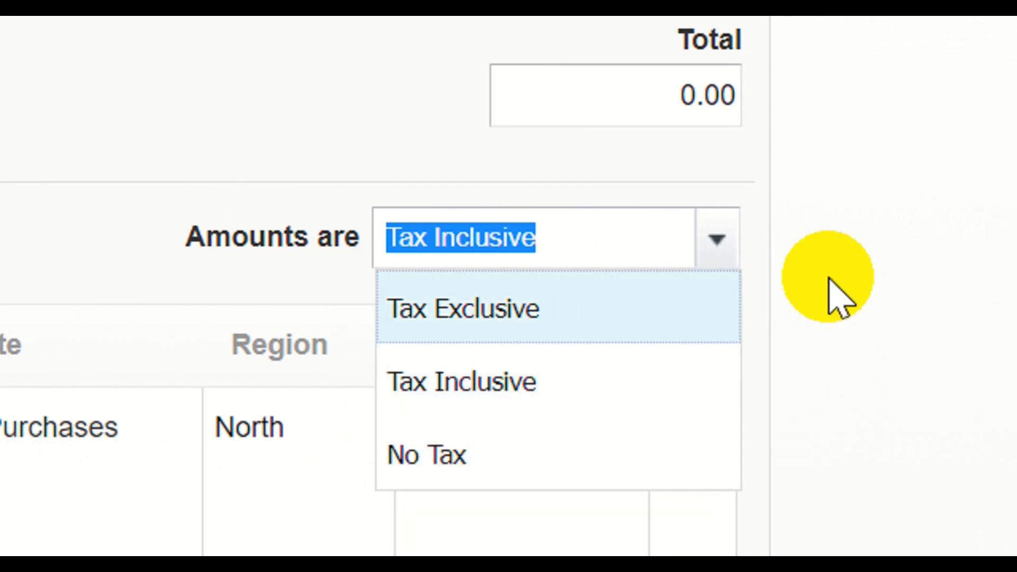
pyautogui.click(881, 294)
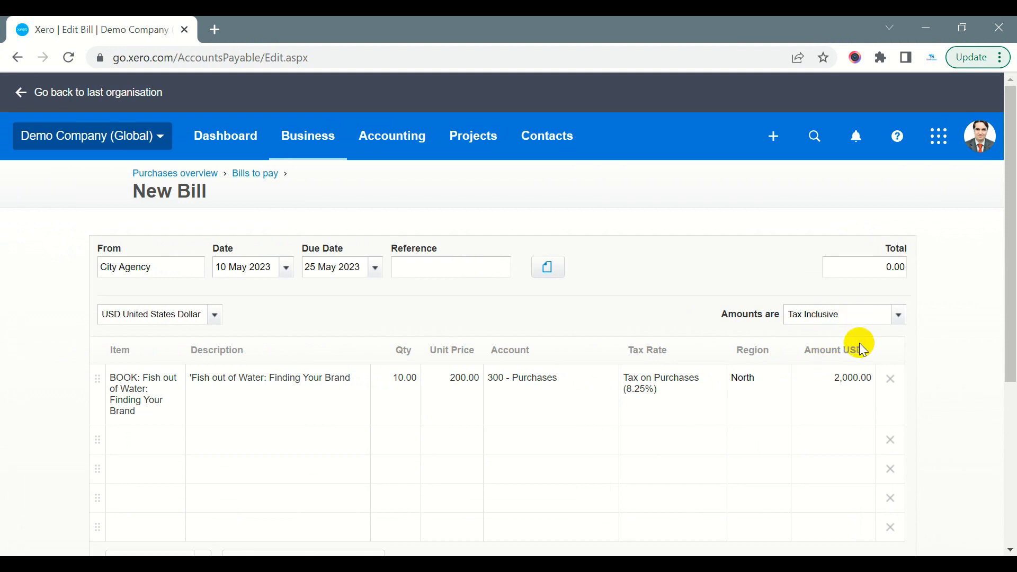
pyautogui.scroll(-2, 861, 350)
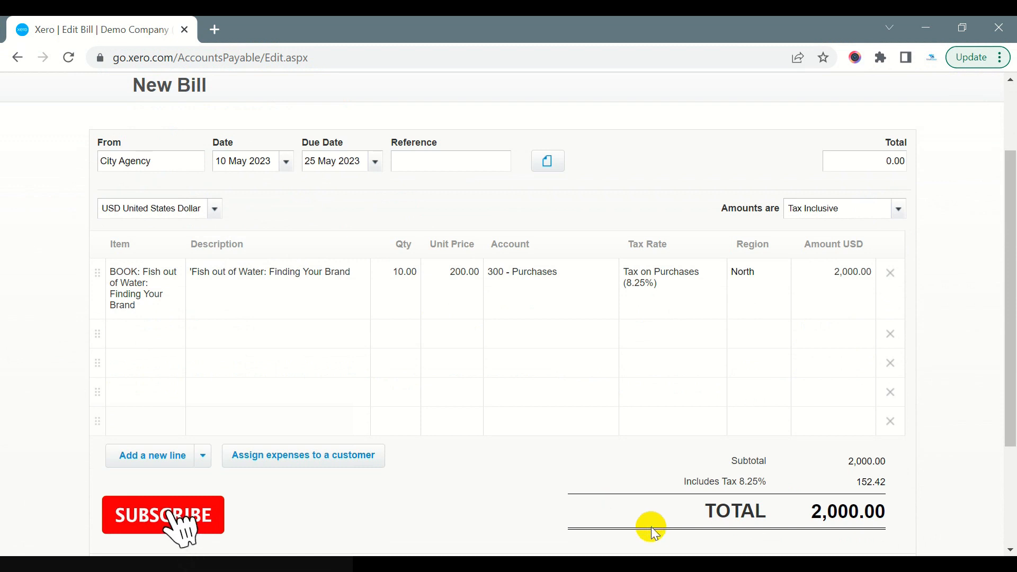
pyautogui.click(894, 212)
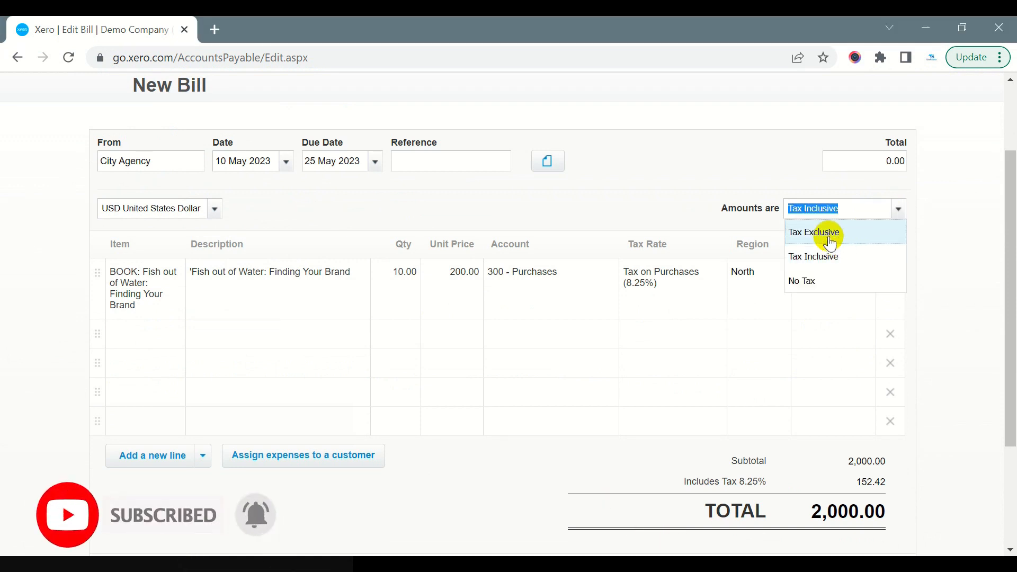
pyautogui.click(822, 231)
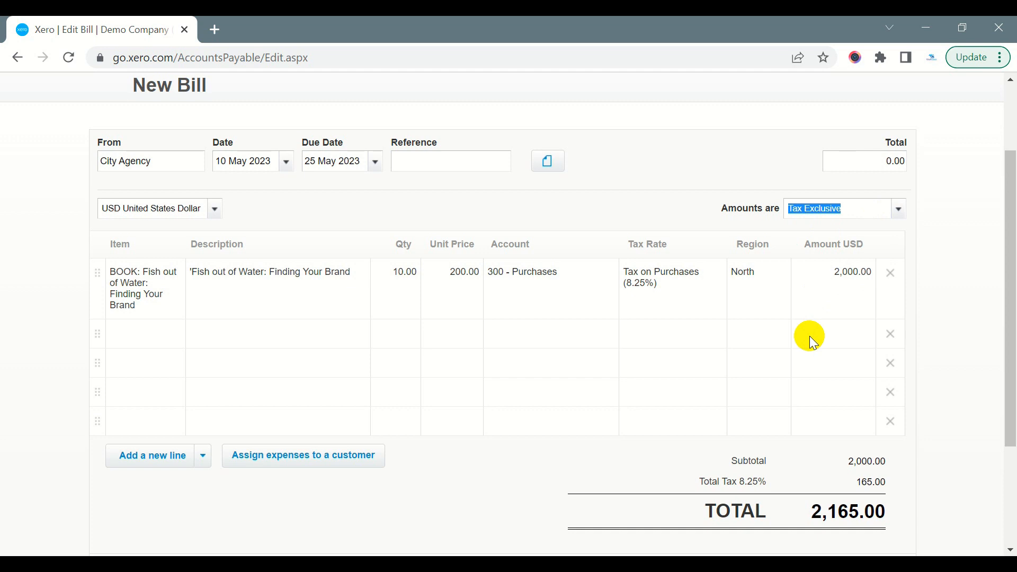
pyautogui.scroll(-2, 788, 390)
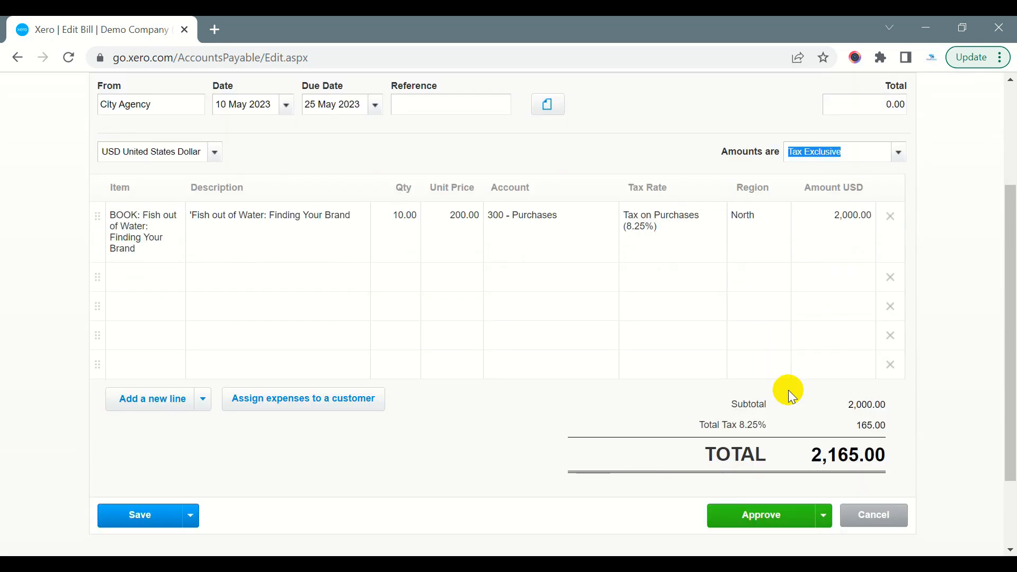
pyautogui.moveTo(813, 407); pyautogui.dragTo(896, 413)
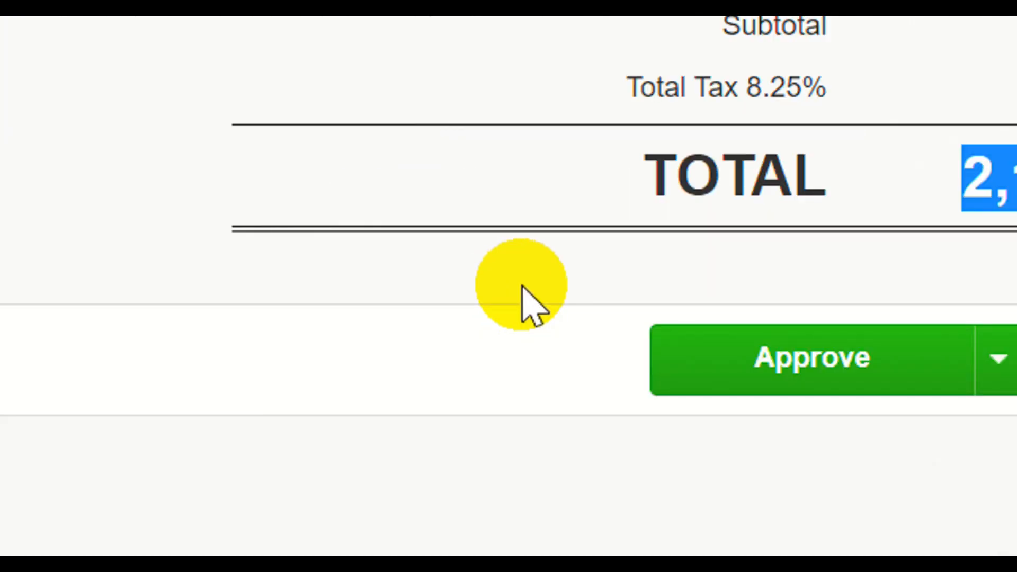
# Review the saving and approval options for the new bill, and save it as a draft
pyautogui.scroll(-1, 175, 373)
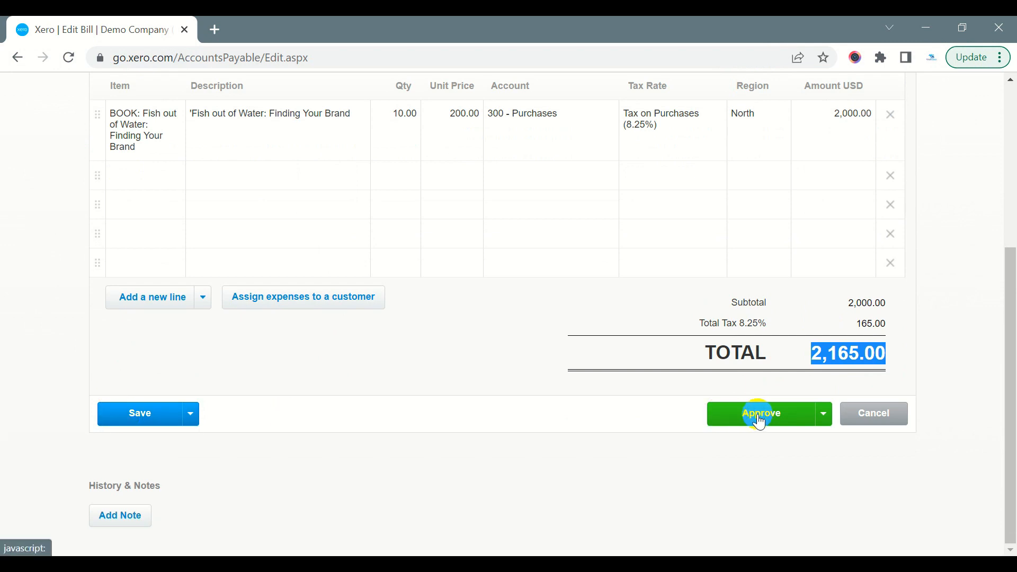
pyautogui.click(191, 414)
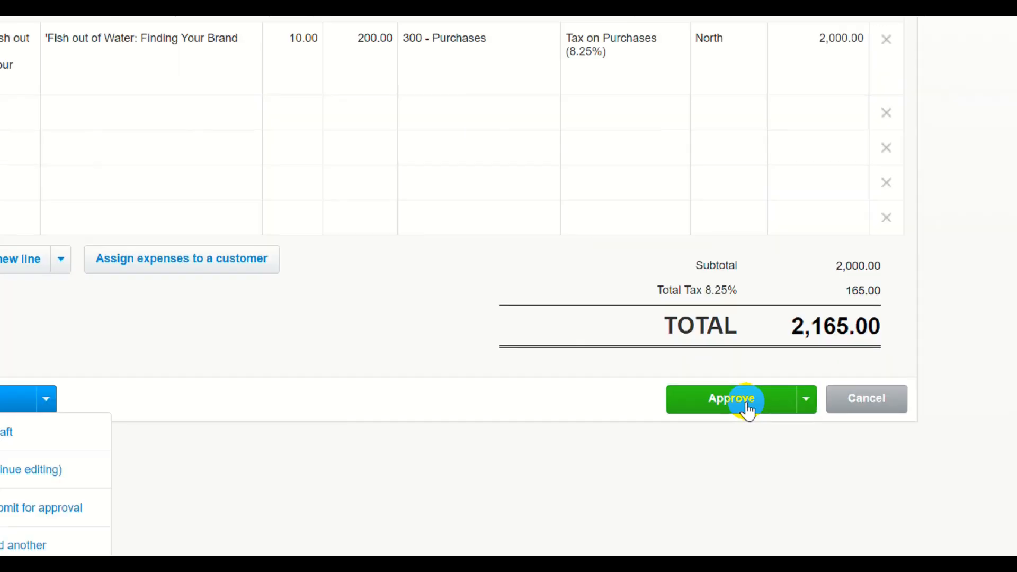
pyautogui.click(806, 399)
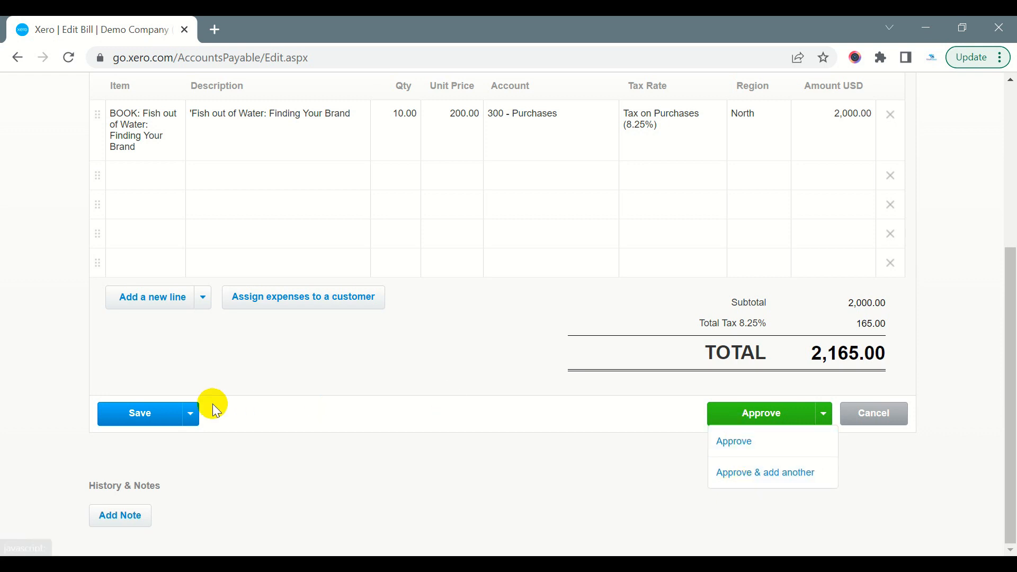
pyautogui.click(190, 414)
pyautogui.click(140, 437)
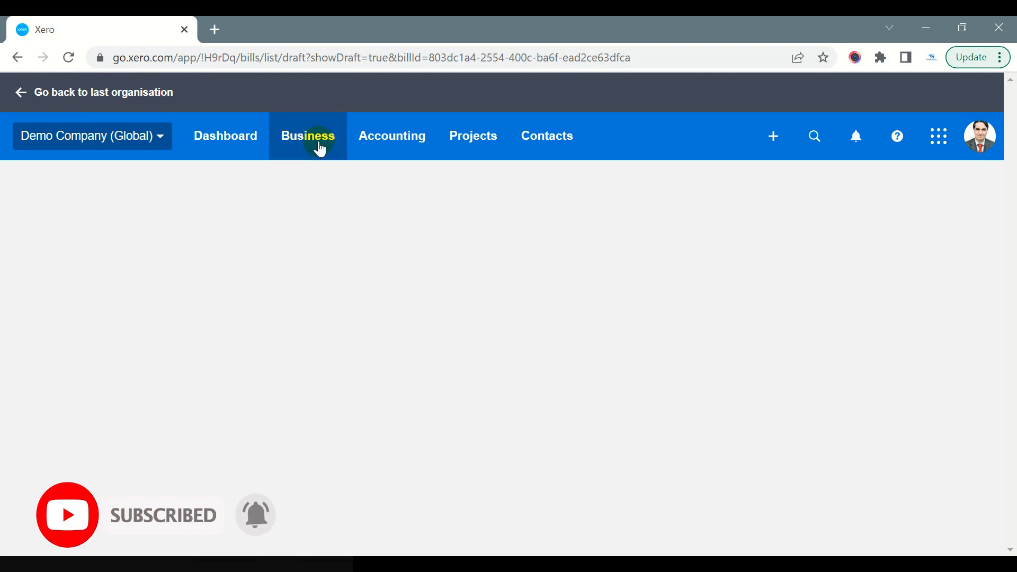
# Open the City Agency draft bill from the draft bills to pay
pyautogui.click(316, 147)
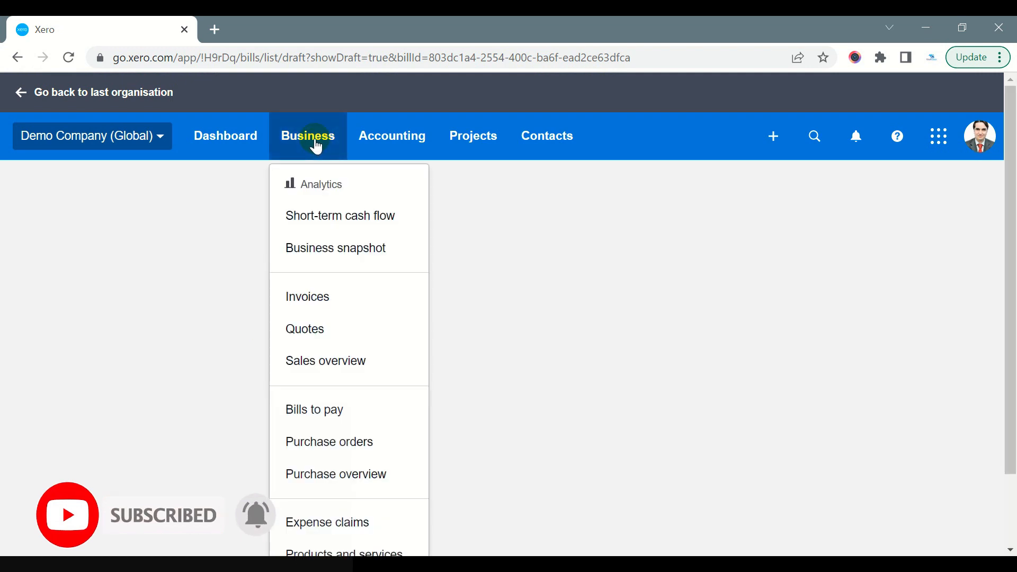
pyautogui.click(326, 407)
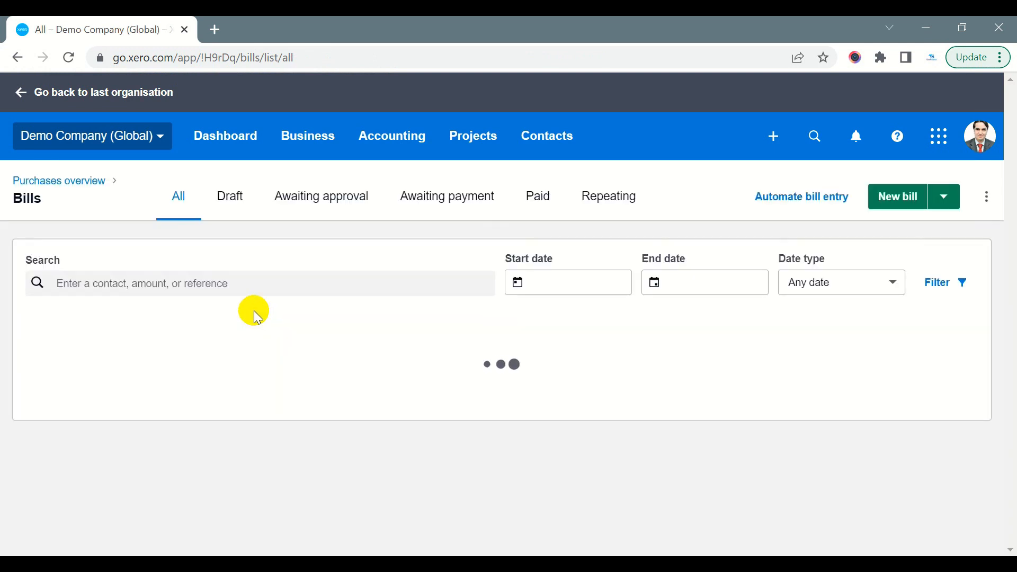
pyautogui.click(236, 207)
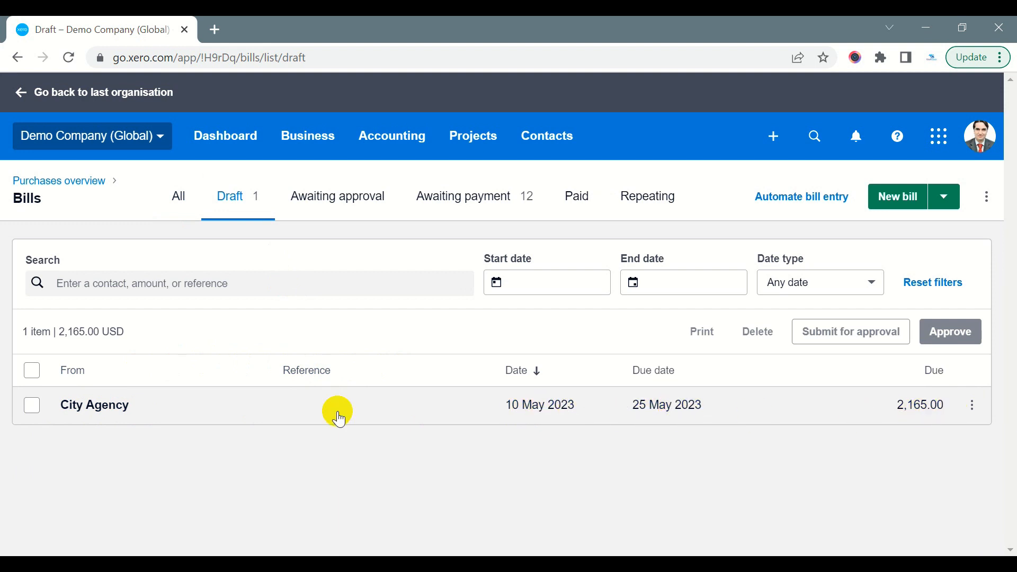
pyautogui.click(127, 408)
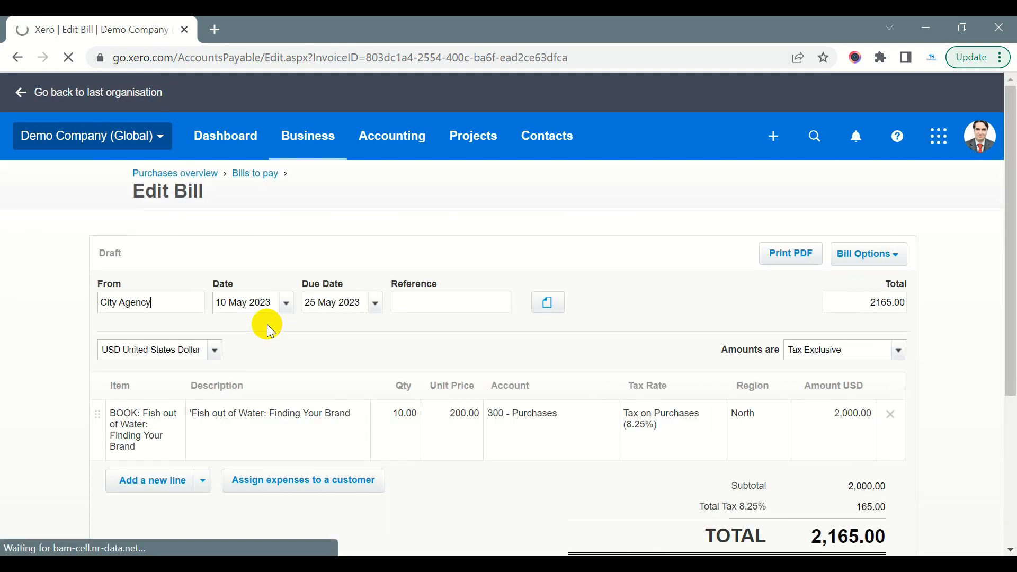
# Save the City Agency draft bill and submit it for approval
pyautogui.scroll(-2, 380, 351)
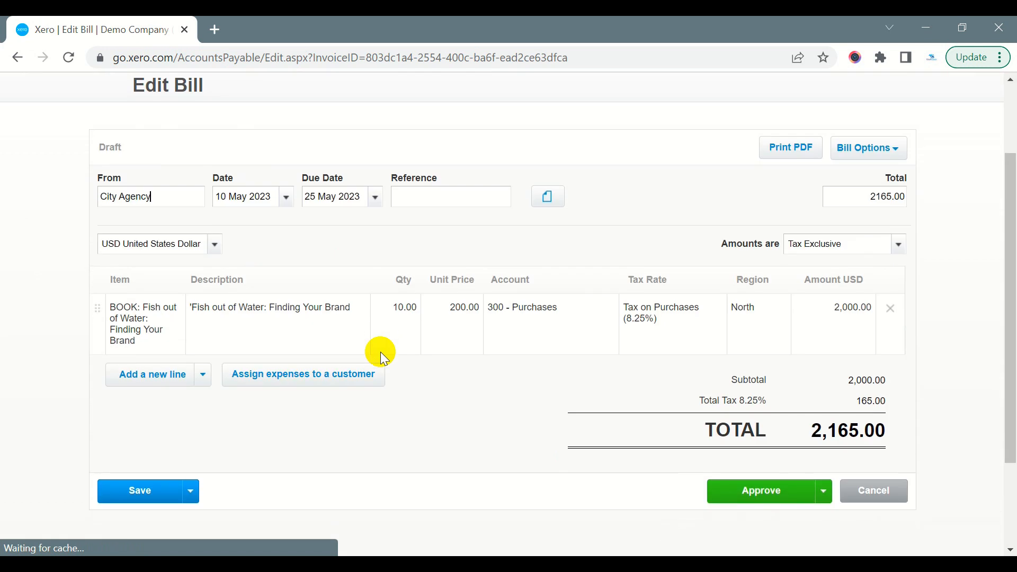
pyautogui.click(190, 490)
pyautogui.scroll(-3, 183, 482)
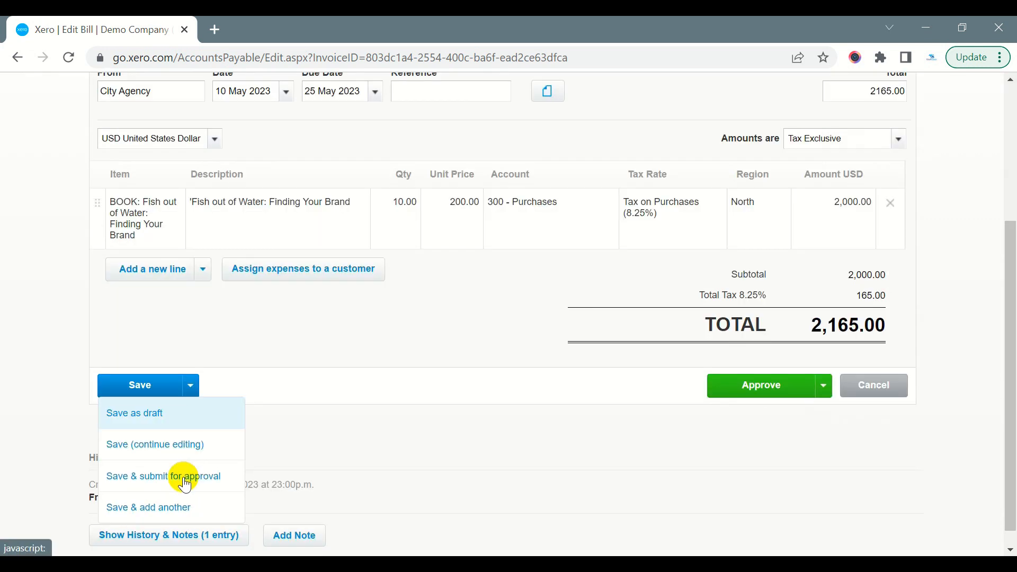
pyautogui.click(198, 456)
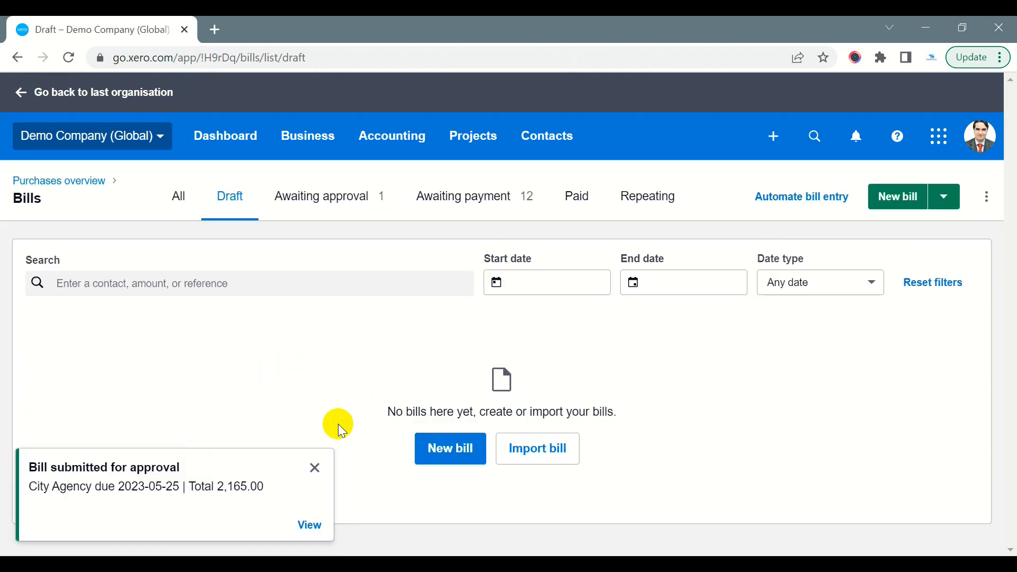
# List the bills awaiting approval, dismiss the notification and open the City Agency bill
pyautogui.click(308, 199)
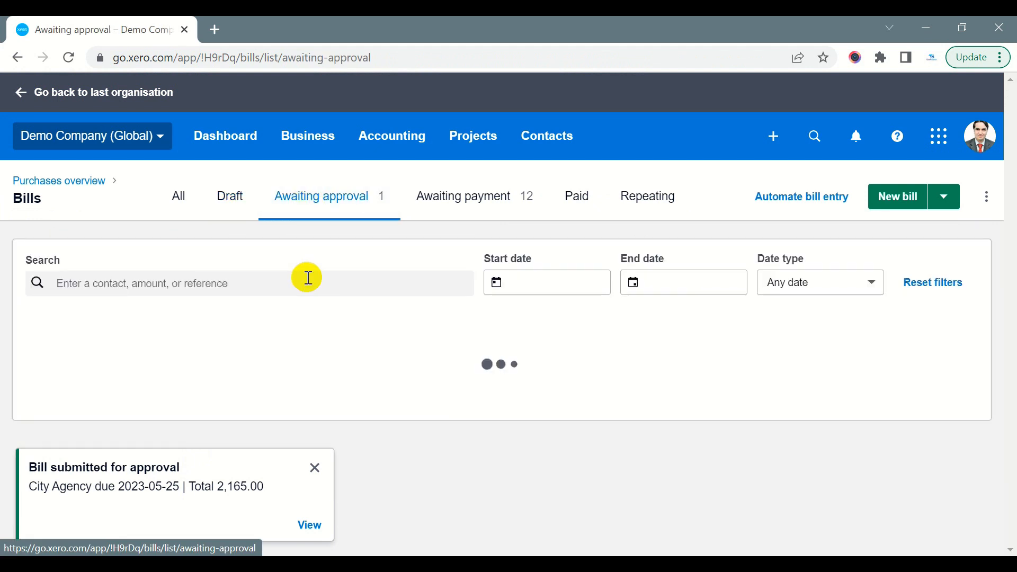
pyautogui.click(313, 467)
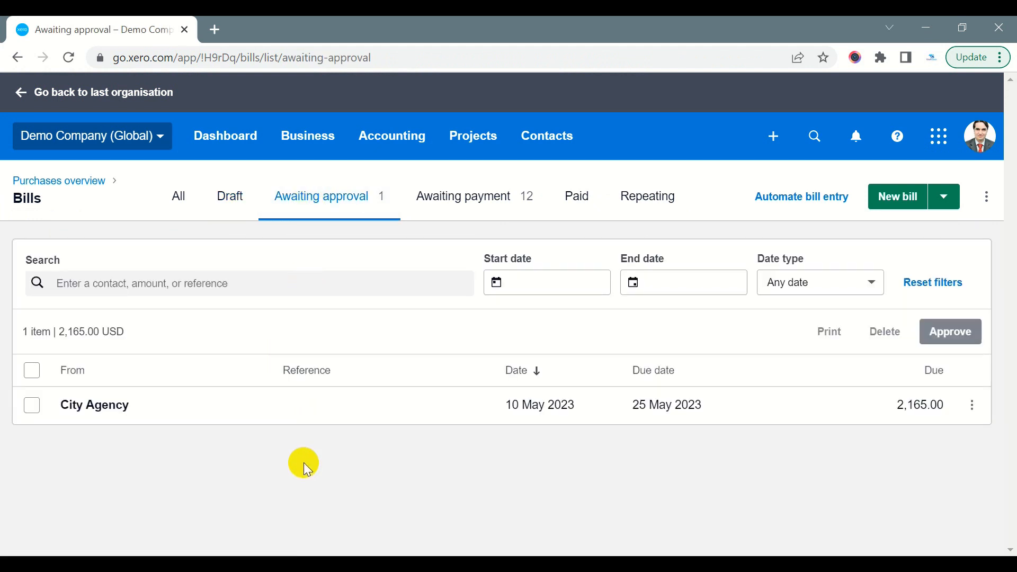
pyautogui.click(113, 405)
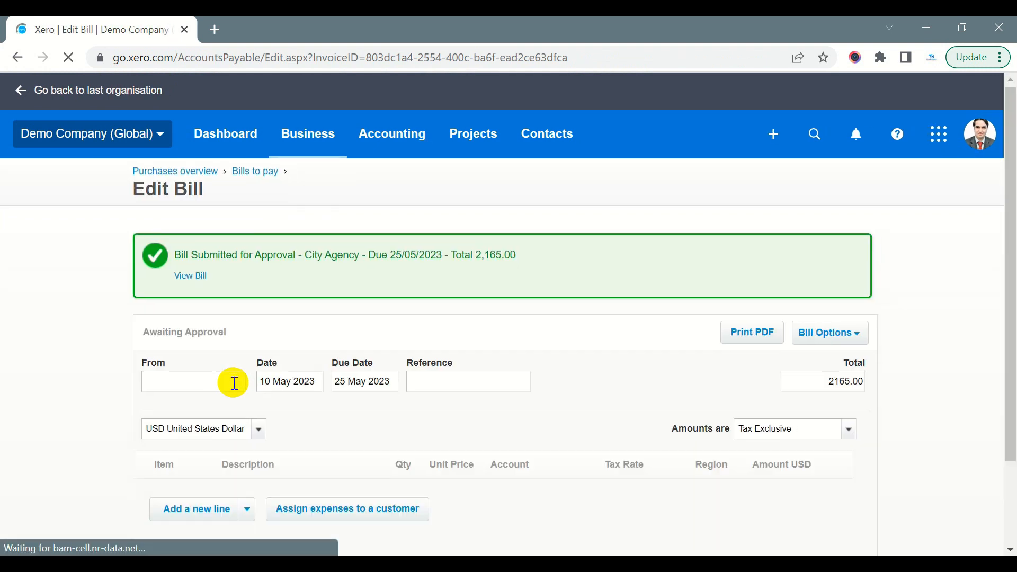
# Approve the submitted City Agency bill
pyautogui.scroll(-2, 326, 366)
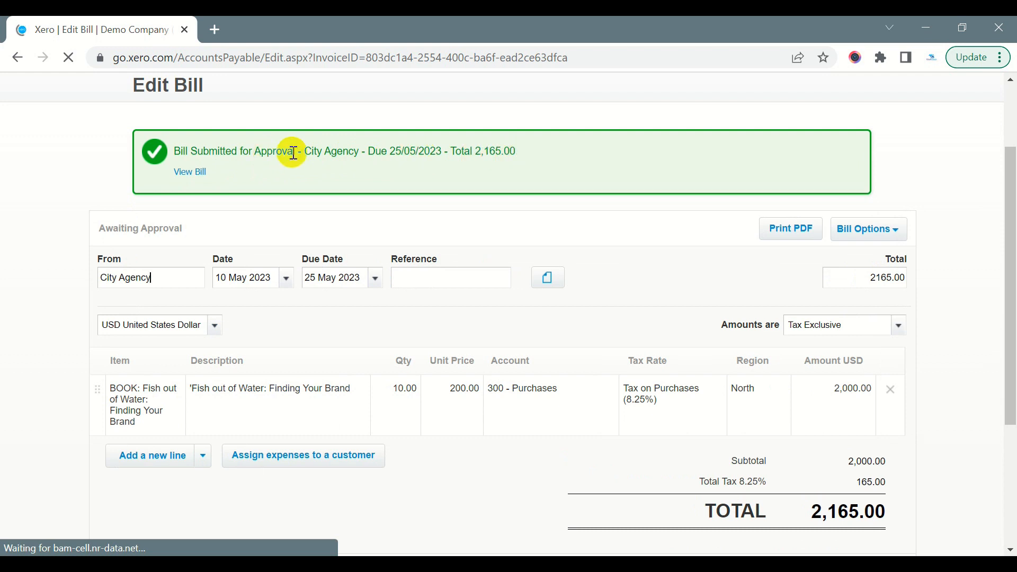
pyautogui.scroll(-4, 291, 152)
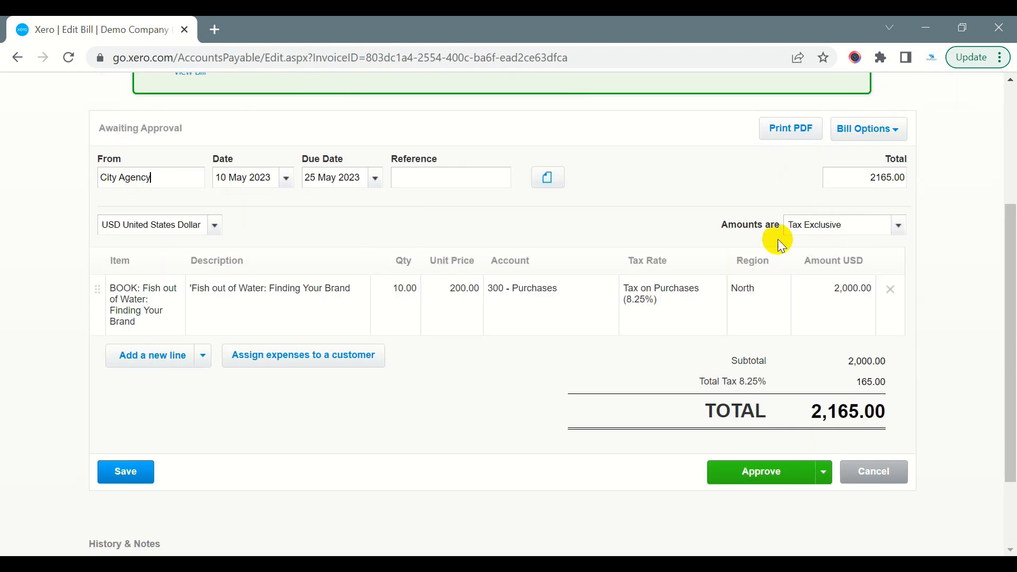
pyautogui.click(822, 365)
pyautogui.click(742, 393)
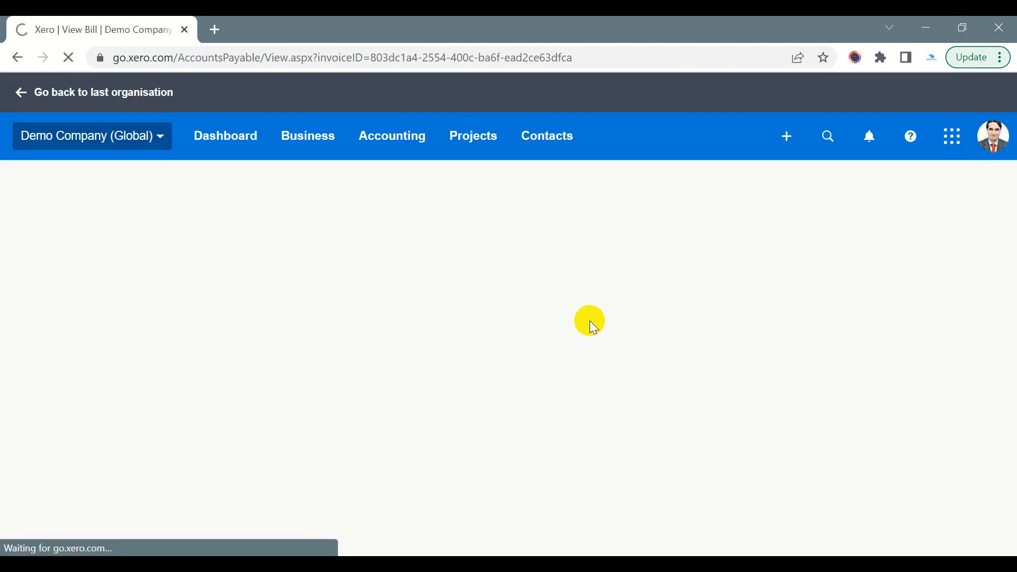
pyautogui.scroll(7, 245, 277)
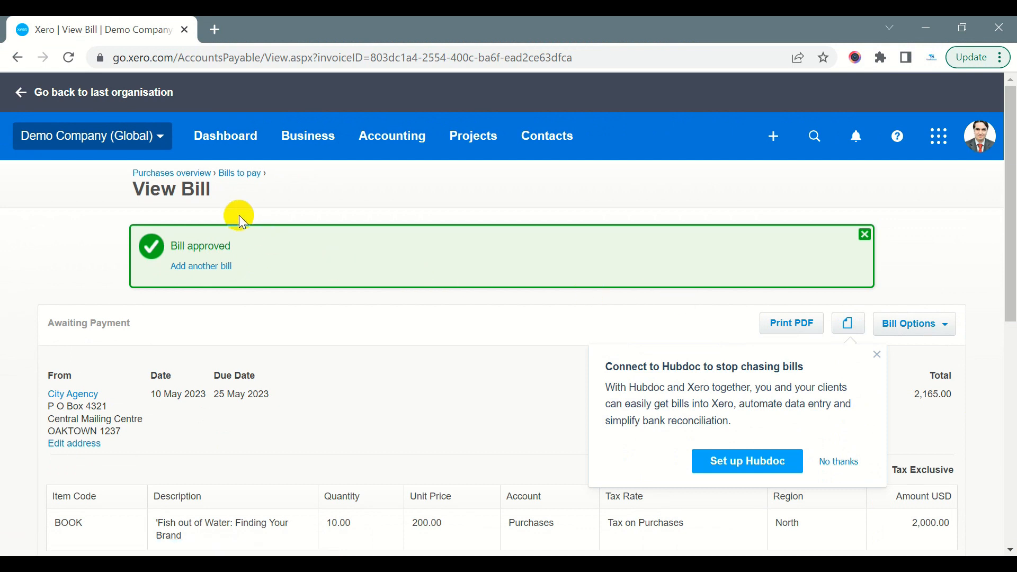
# Return to the bills to pay and list those awaiting payment
pyautogui.click(307, 139)
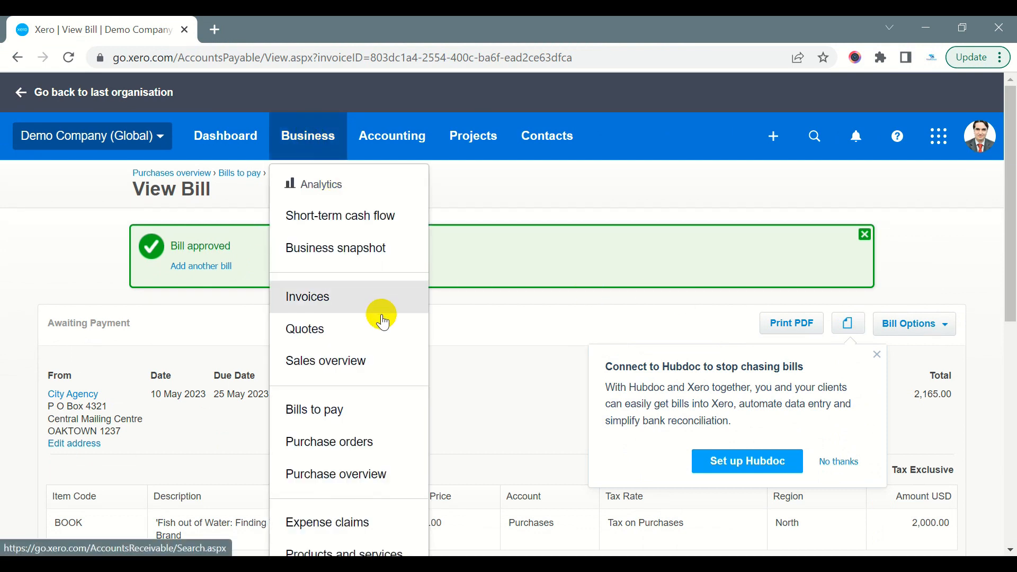
pyautogui.click(369, 411)
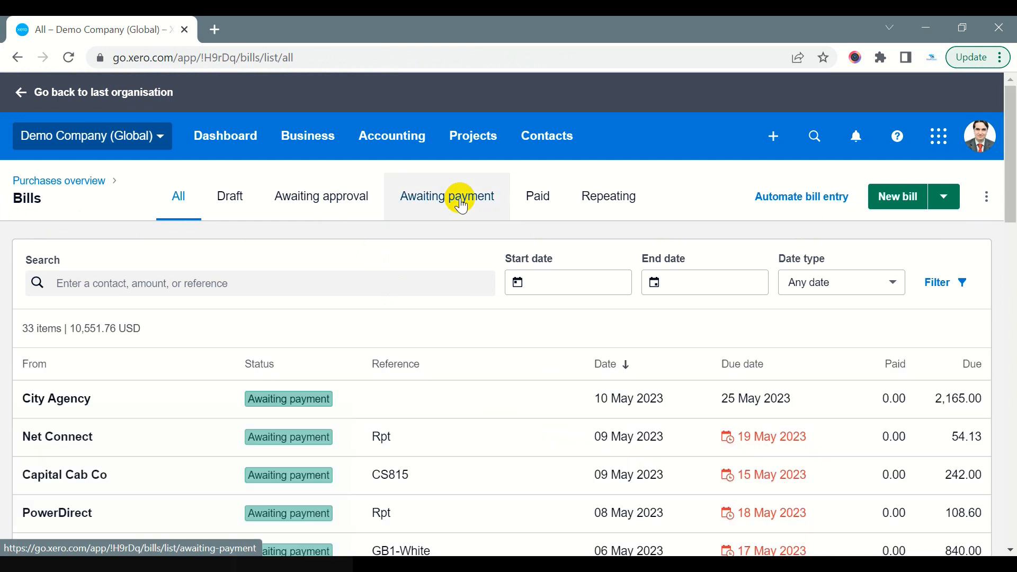
pyautogui.click(461, 205)
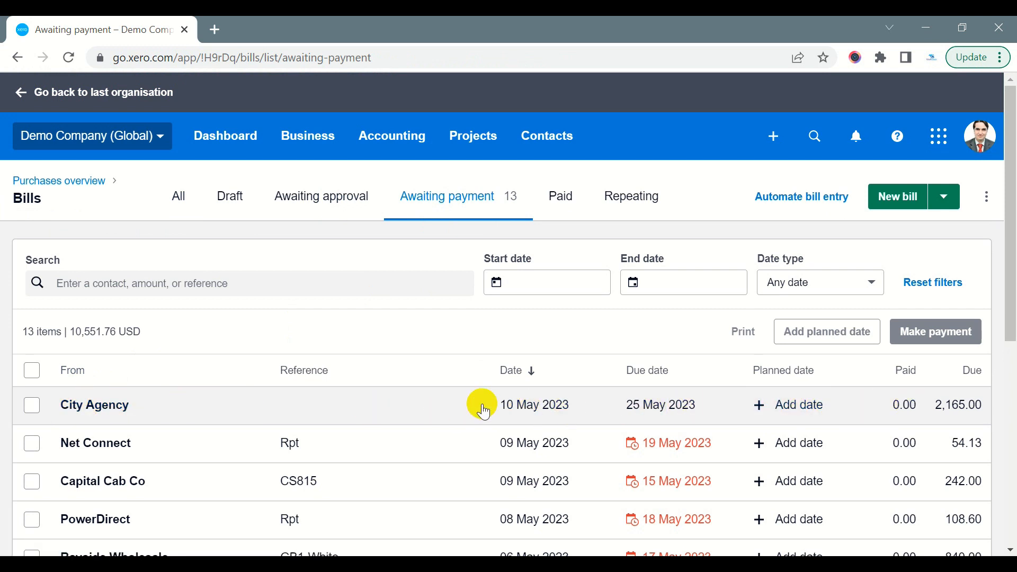
# Select the City Agency bill, look at the available payment methods and close them without paying
pyautogui.click(31, 405)
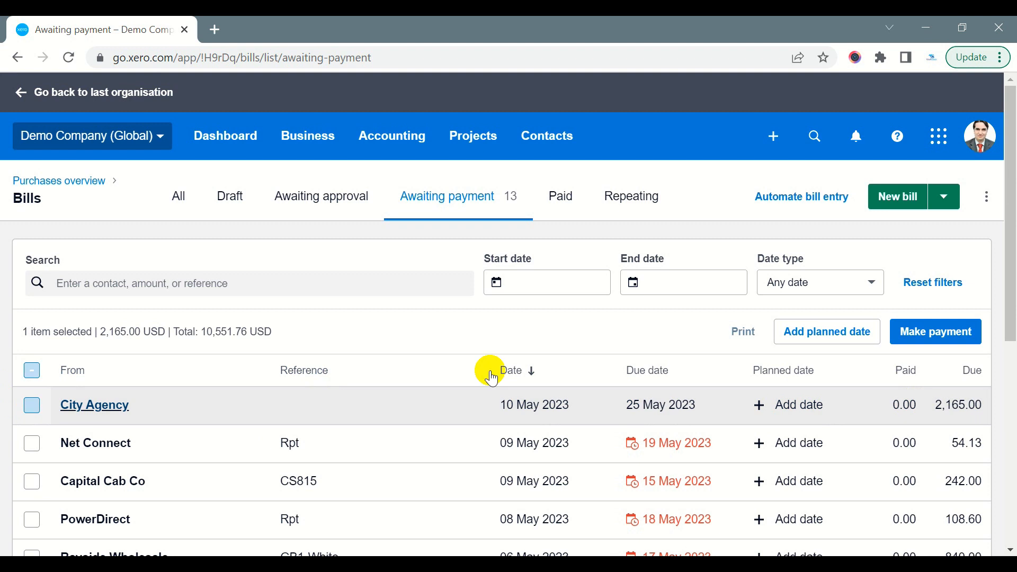
pyautogui.click(923, 333)
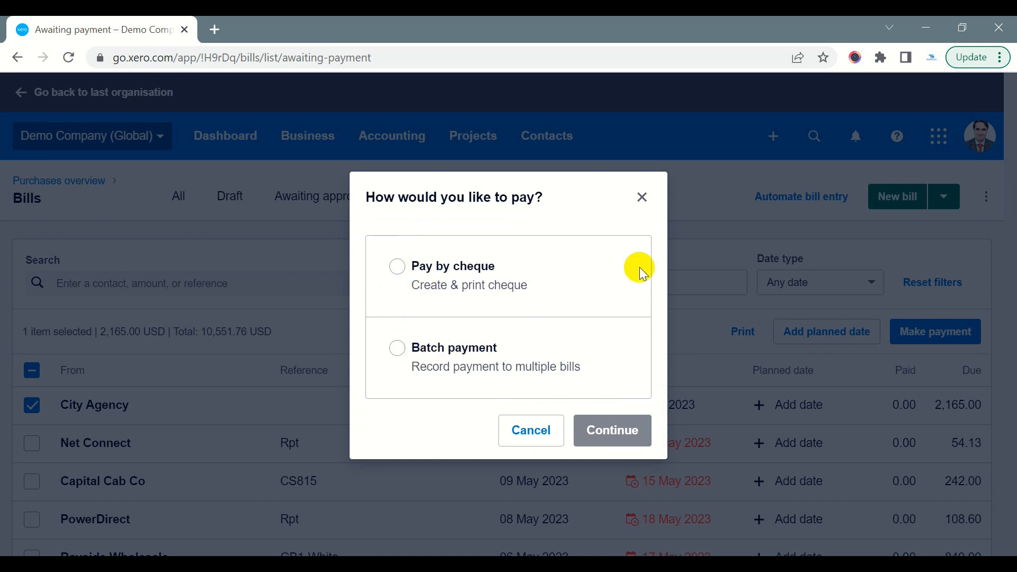
pyautogui.click(642, 197)
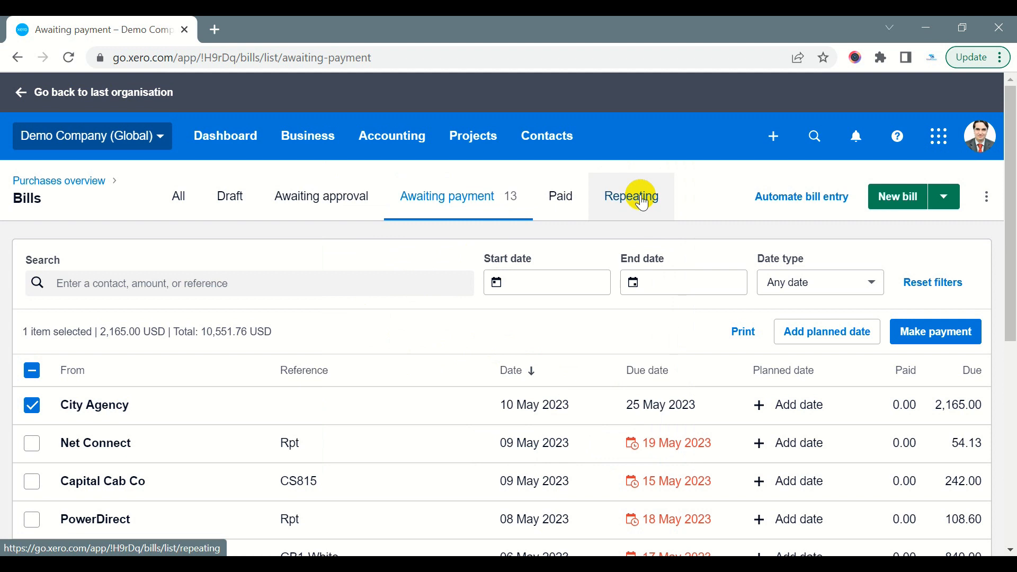
# List the repeating bills and start a new repeating bill
pyautogui.click(642, 202)
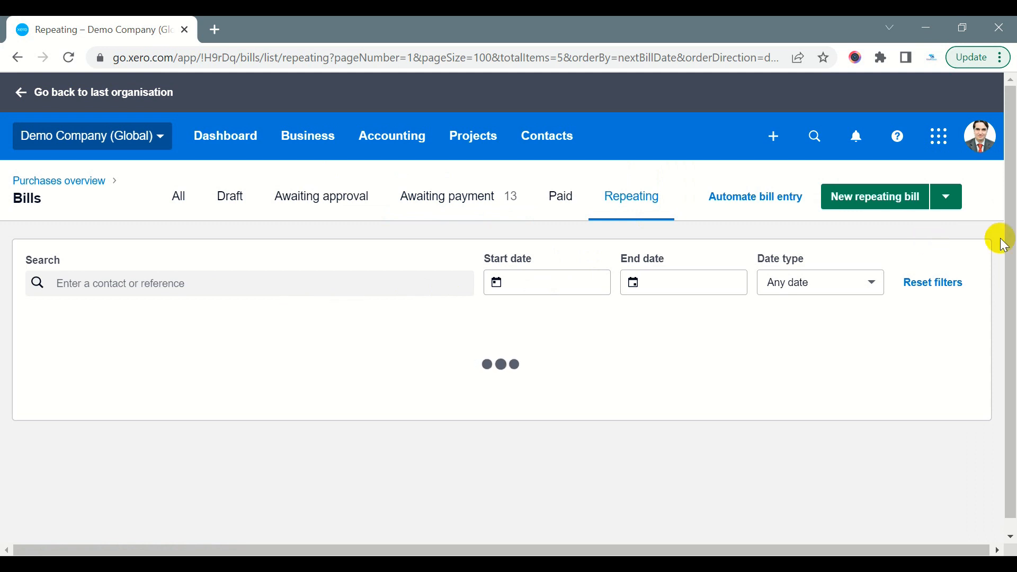
pyautogui.click(862, 207)
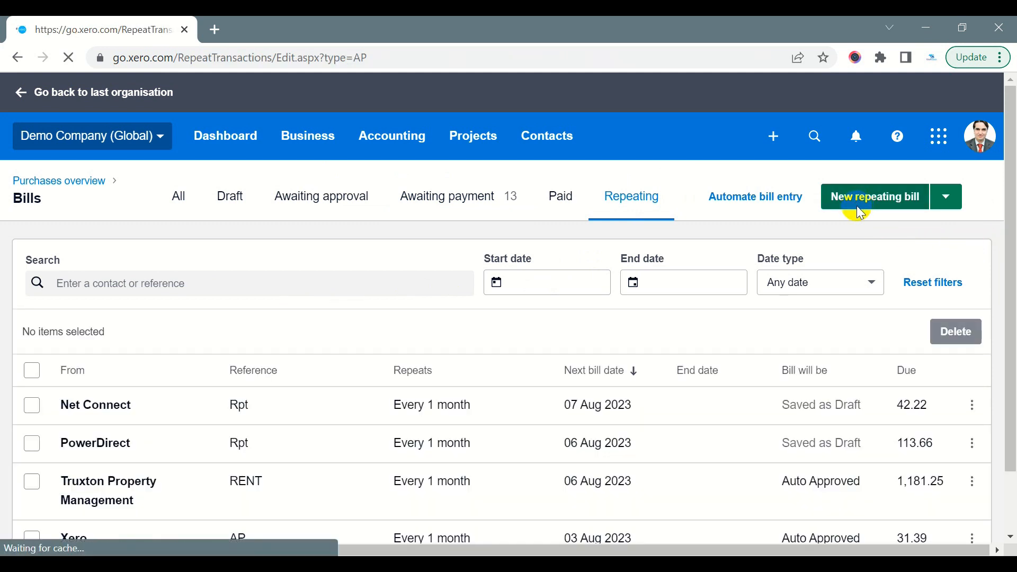
# Set the new repeating bill's bill date to 1 May 2023
pyautogui.scroll(-2, 255, 326)
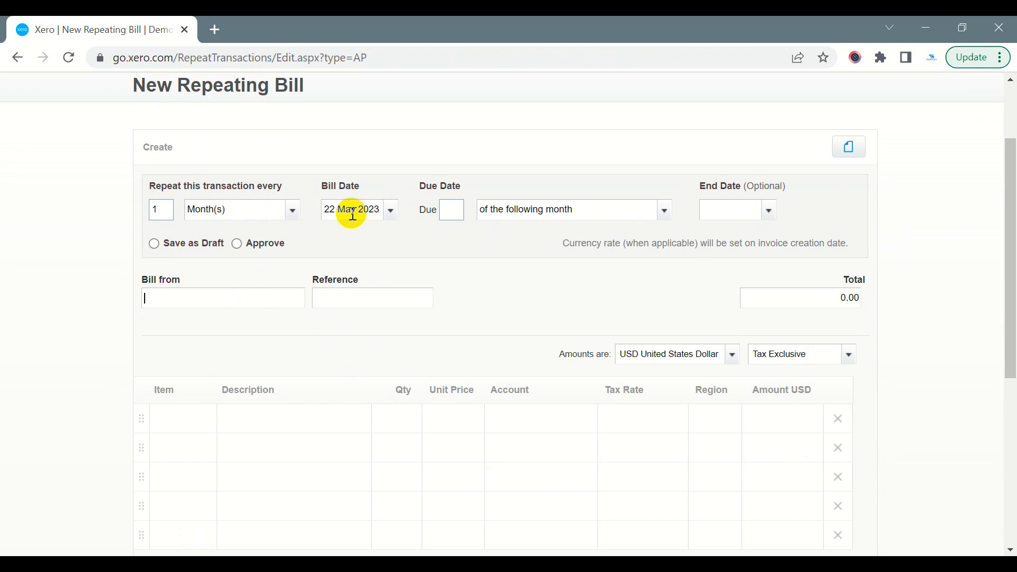
pyautogui.doubleClick(158, 210)
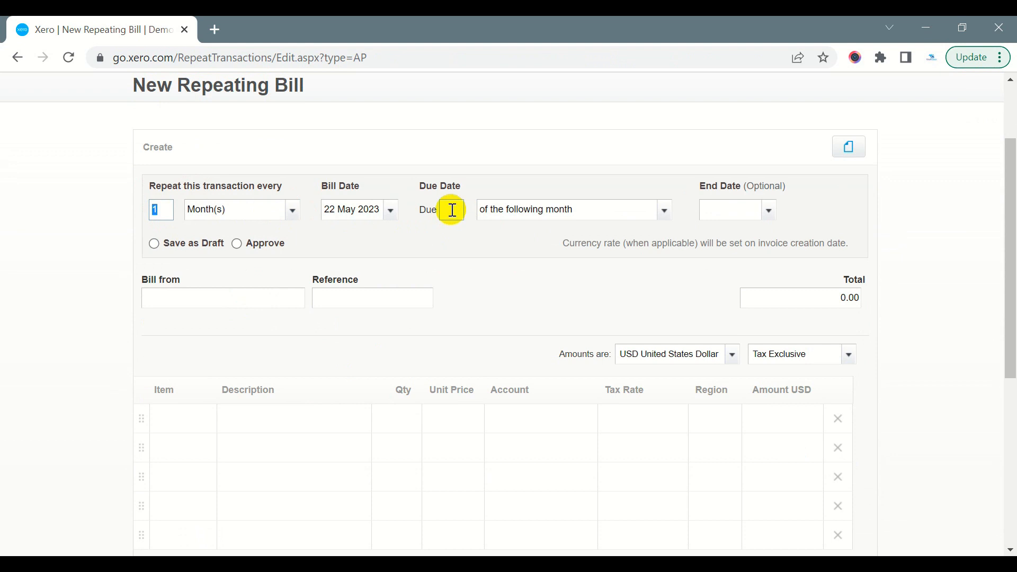
pyautogui.click(388, 211)
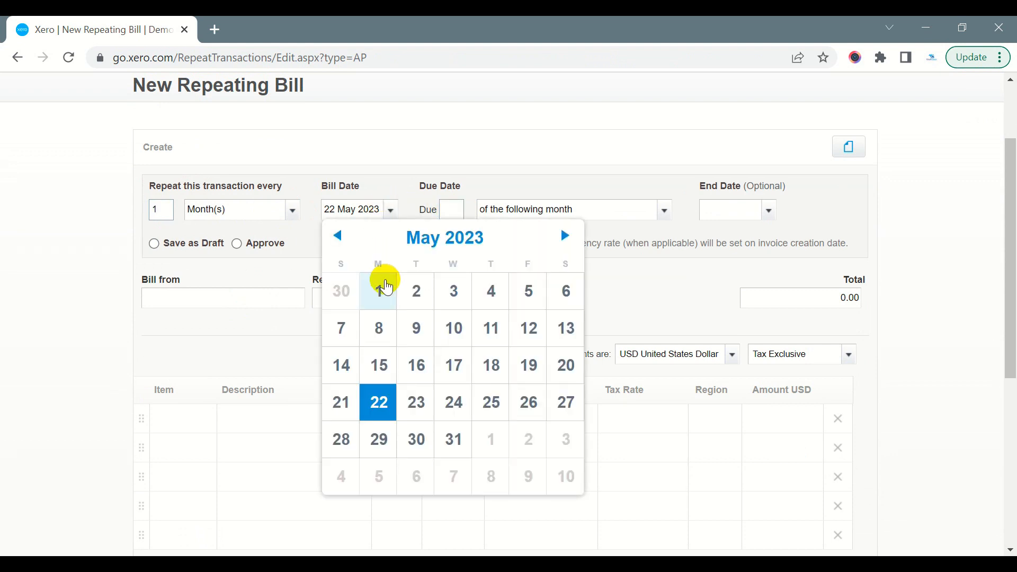
pyautogui.click(382, 286)
pyautogui.click(672, 258)
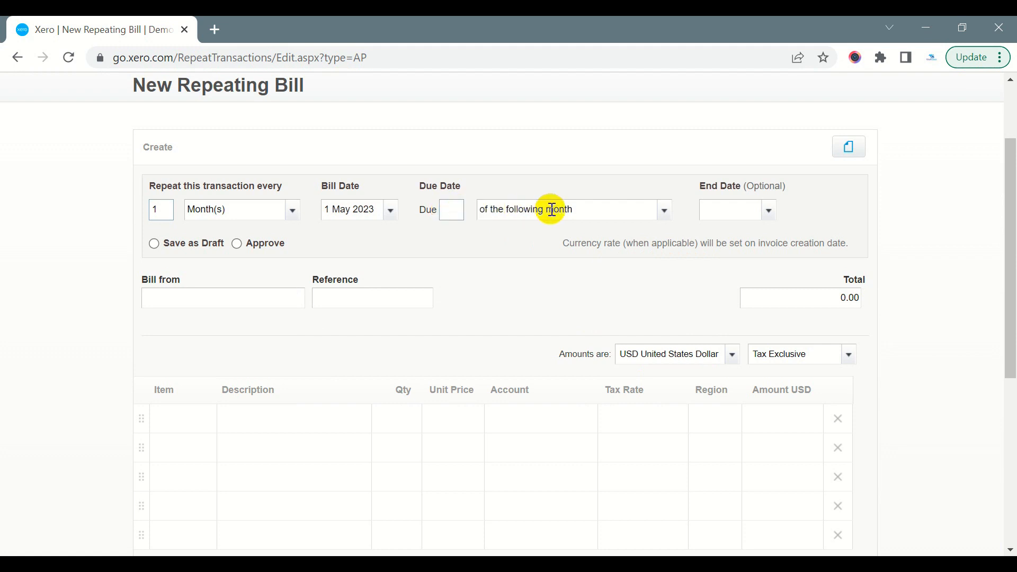
# Look at the available due date terms and the calendar for the optional end date
pyautogui.click(662, 214)
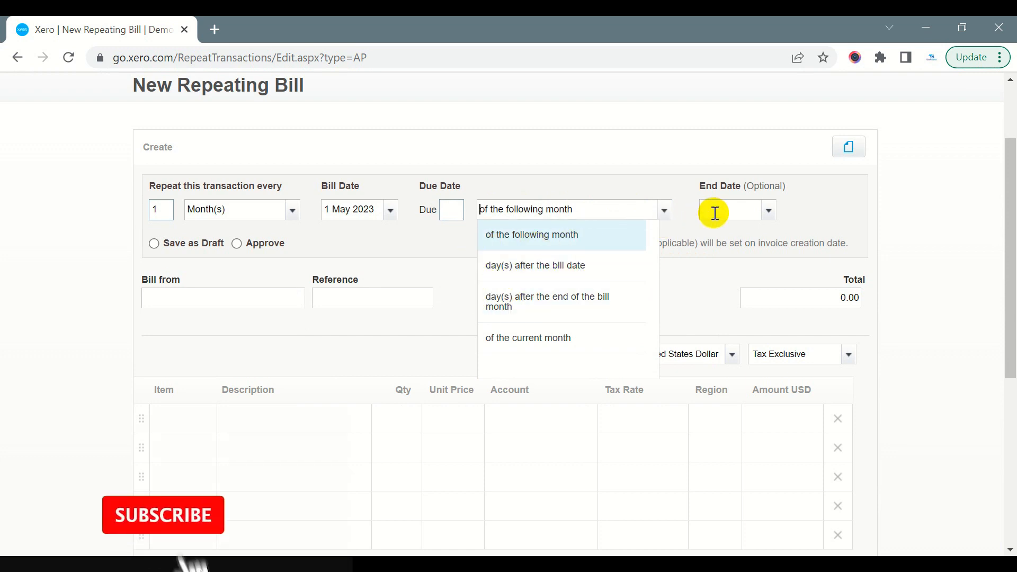
pyautogui.click(746, 210)
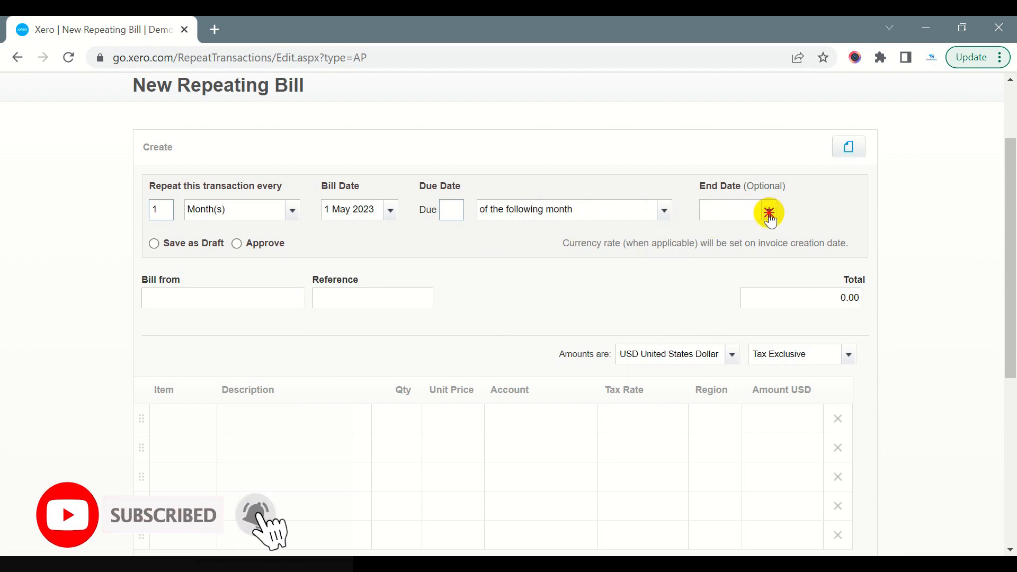
pyautogui.click(768, 211)
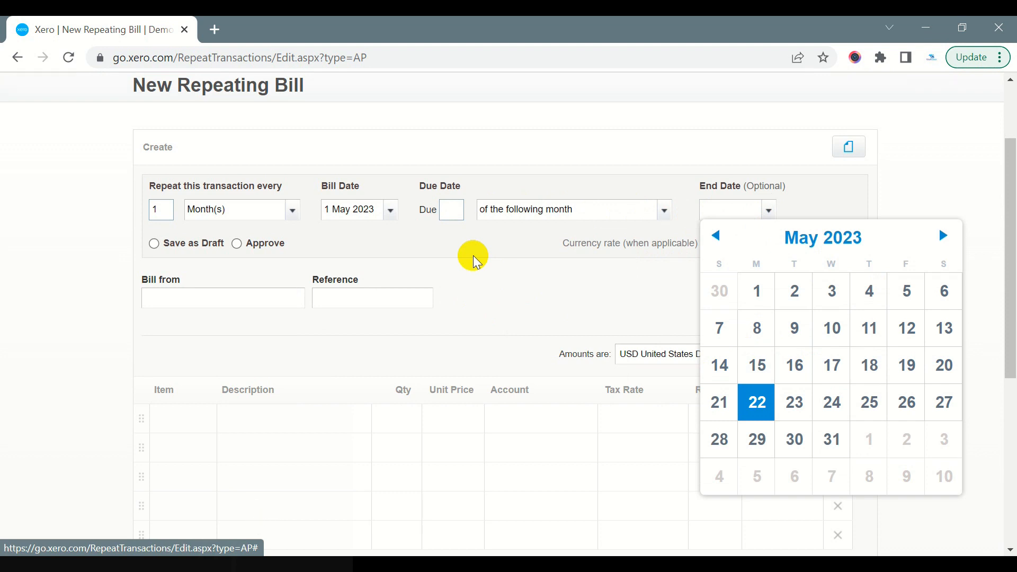
# Enter "a" as the supplier the repeating bill is from and review the reference, line items and totals sections of the form
pyautogui.click(206, 298)
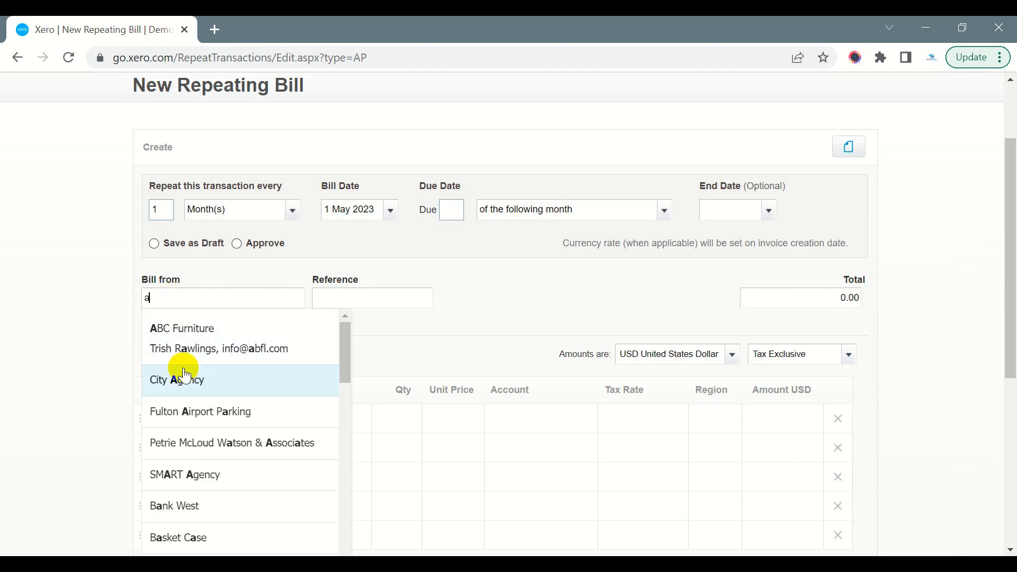
pyautogui.click(348, 297)
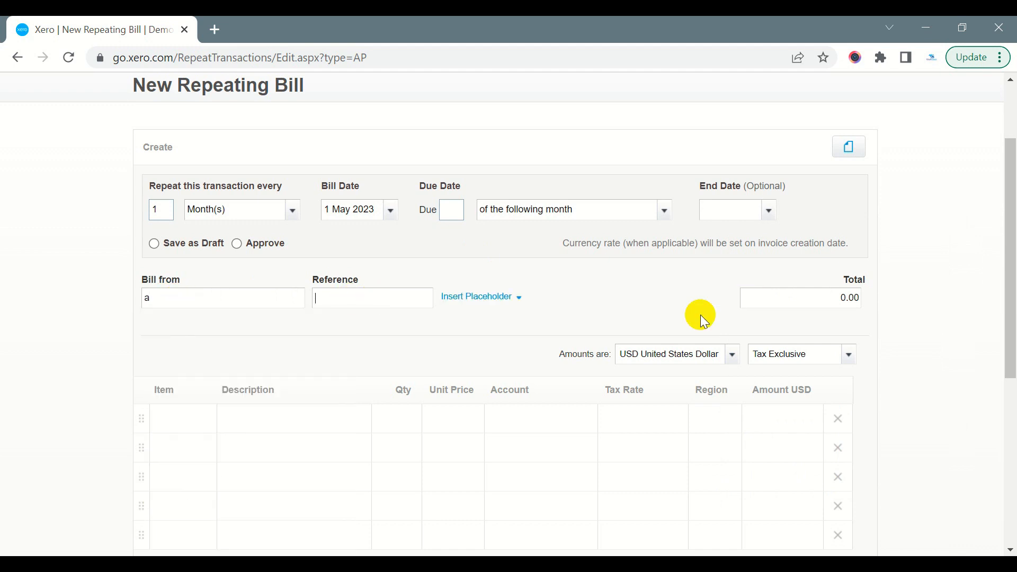
pyautogui.scroll(-1, 185, 399)
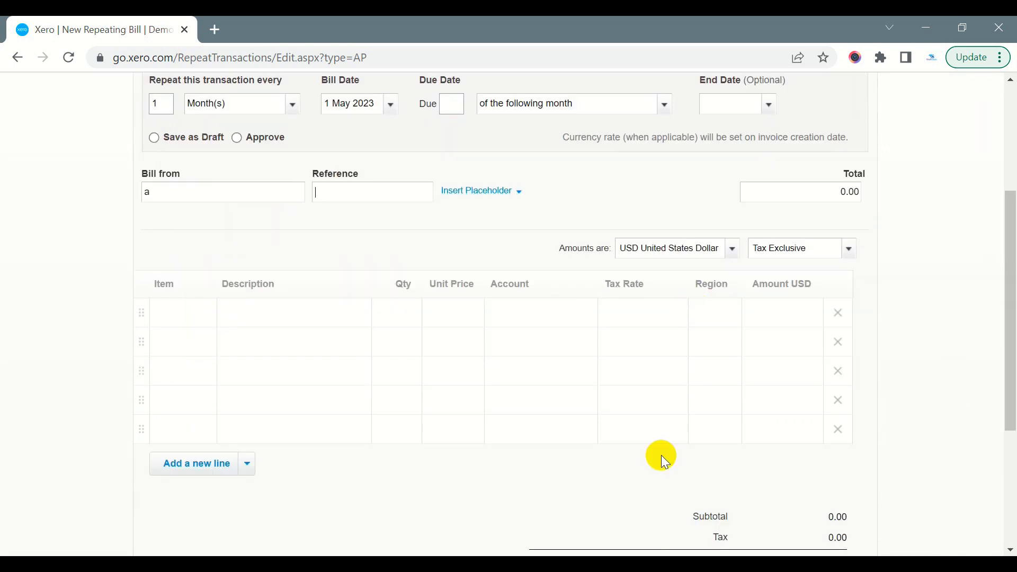
pyautogui.scroll(-4, 776, 453)
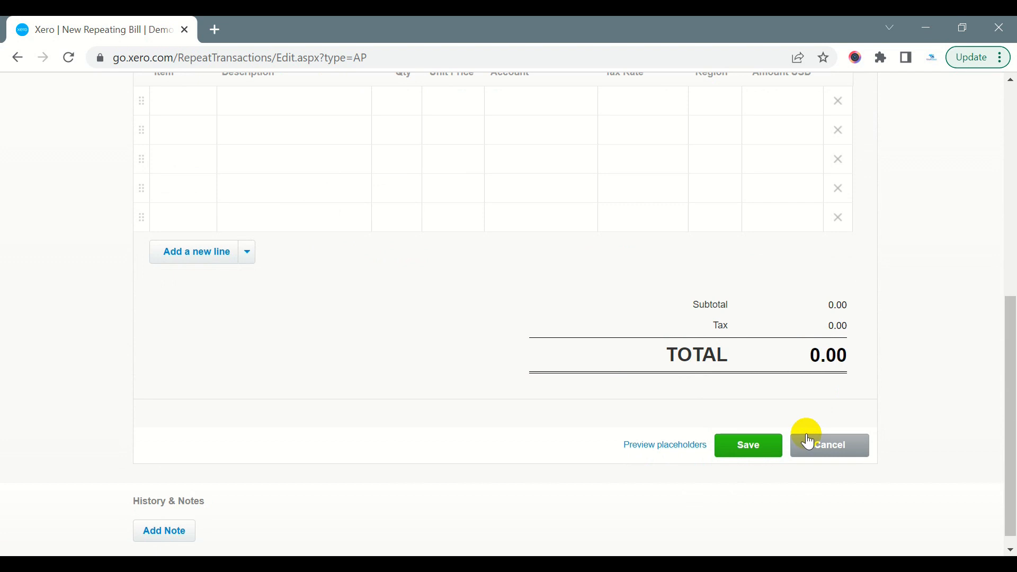
pyautogui.scroll(8, 865, 301)
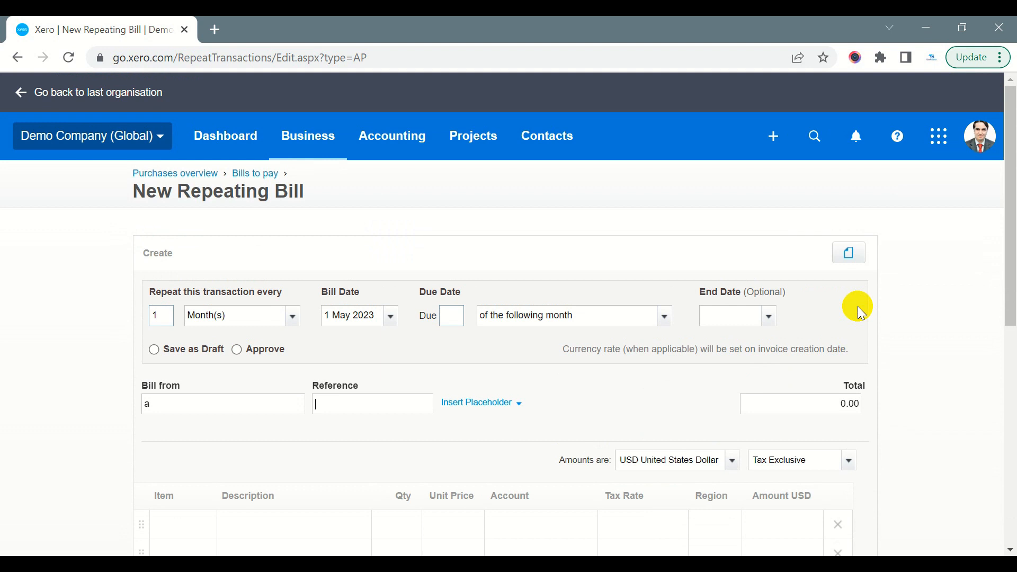
pyautogui.scroll(-8, 857, 306)
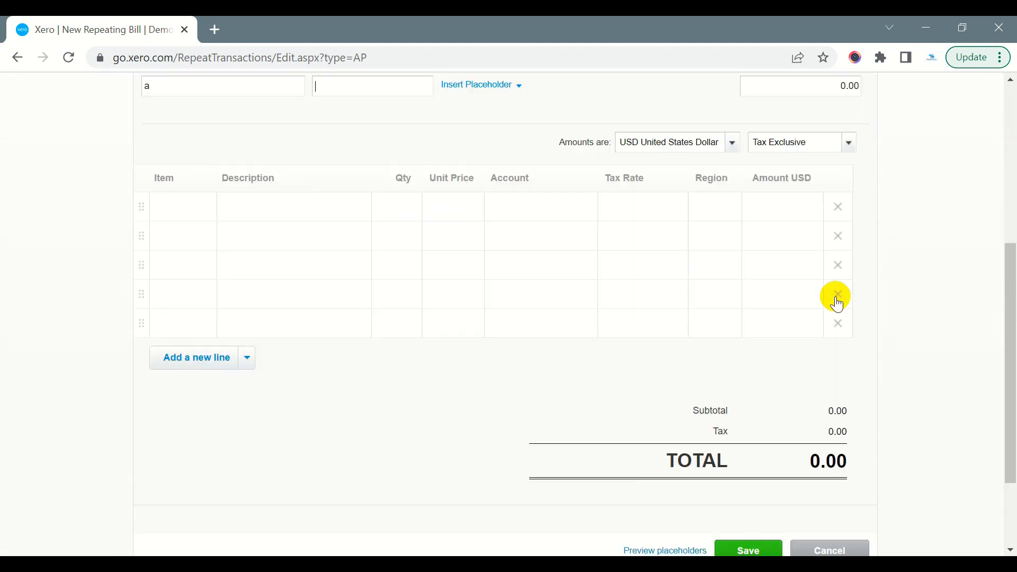